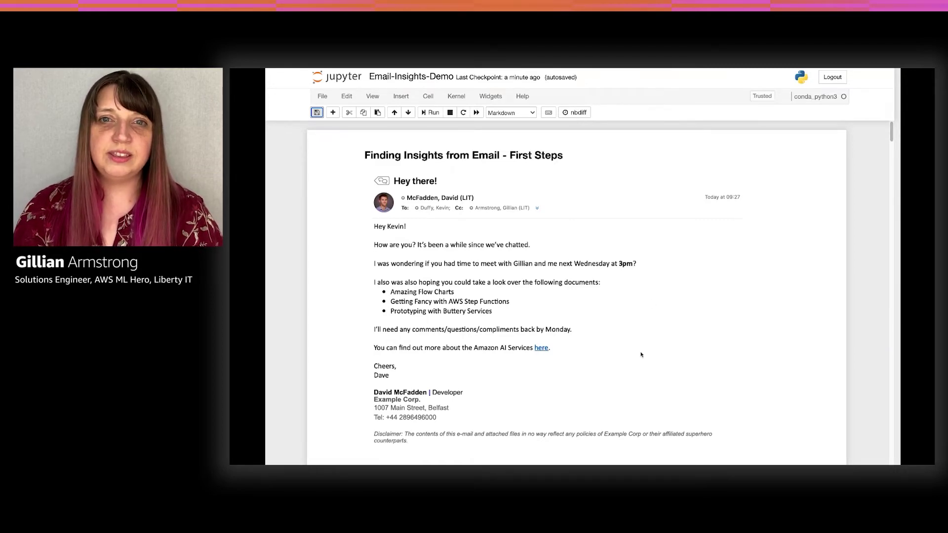
pyautogui.scroll(-3, 640, 355)
pyautogui.scroll(-2, 642, 346)
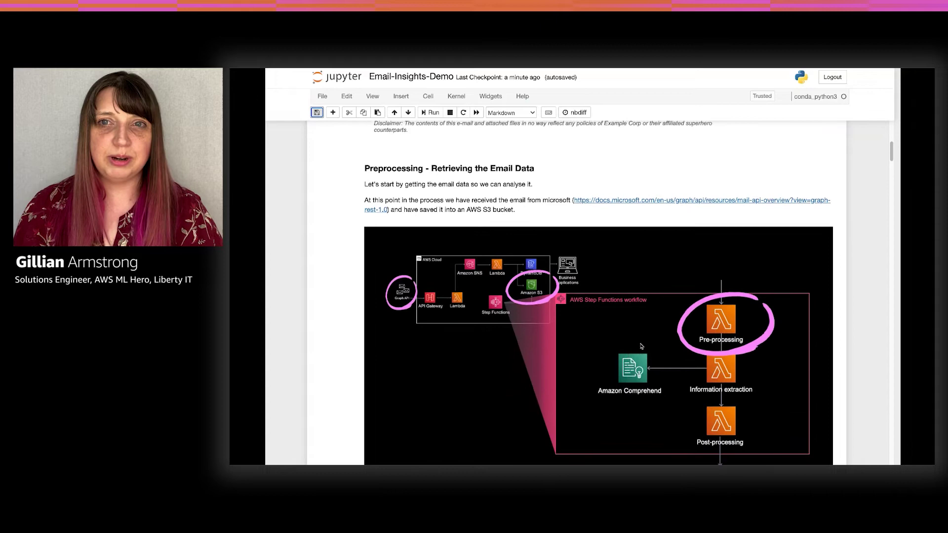
pyautogui.scroll(-1, 640, 346)
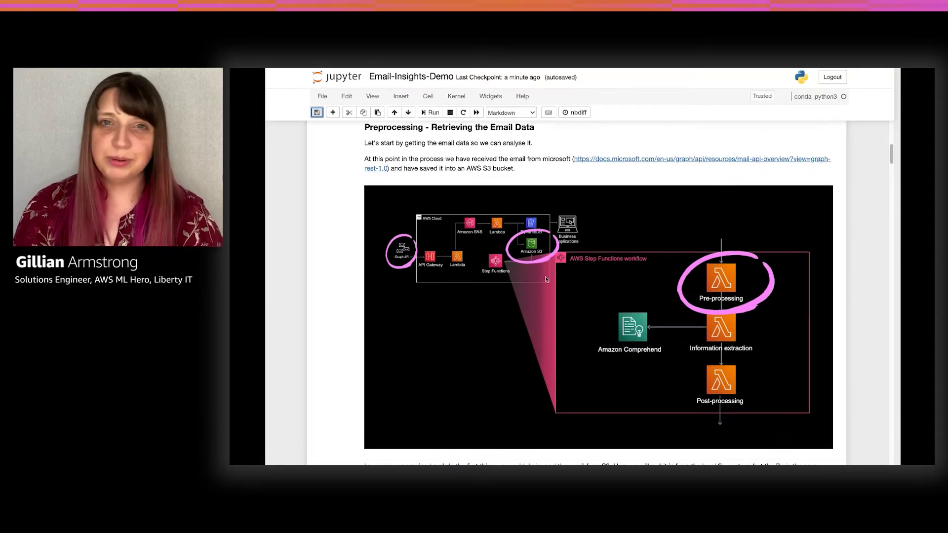
pyautogui.scroll(-1, 545, 279)
pyautogui.scroll(-2, 551, 281)
pyautogui.scroll(-2, 566, 291)
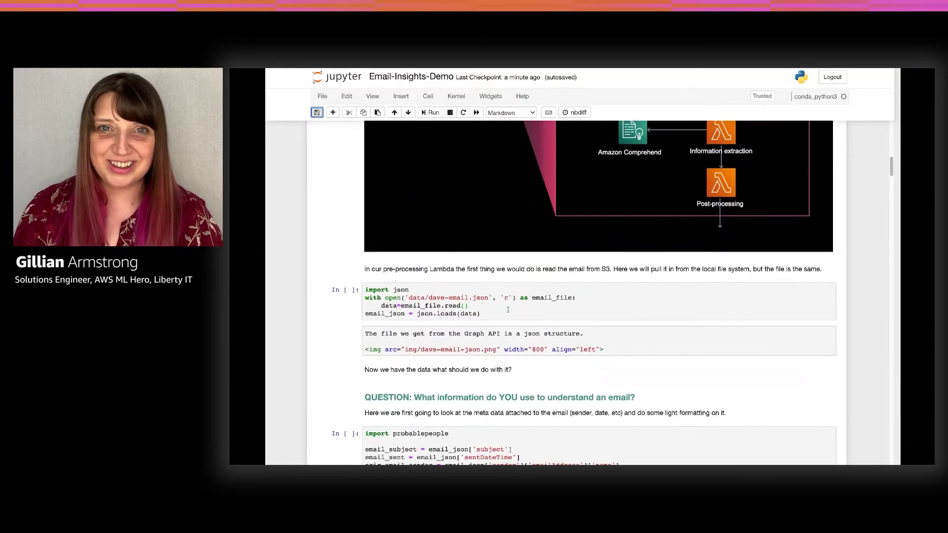
# Step: Run the cell loading the email JSON and render the note showing the Graph API JSON structure
pyautogui.hotkey('shift', 'Return')
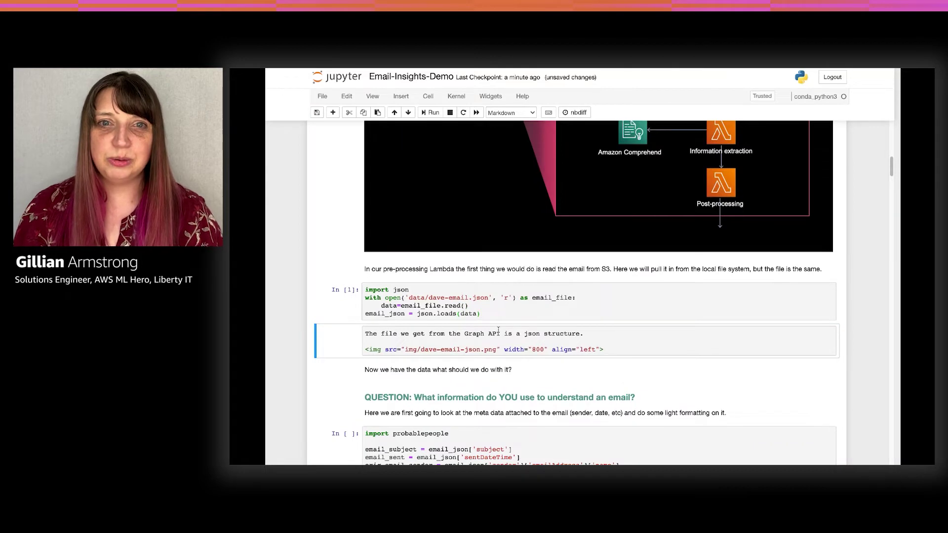
pyautogui.hotkey('shift', 'Return')
pyautogui.scroll(2, 488, 296)
pyautogui.scroll(2, 485, 267)
pyautogui.scroll(2, 482, 235)
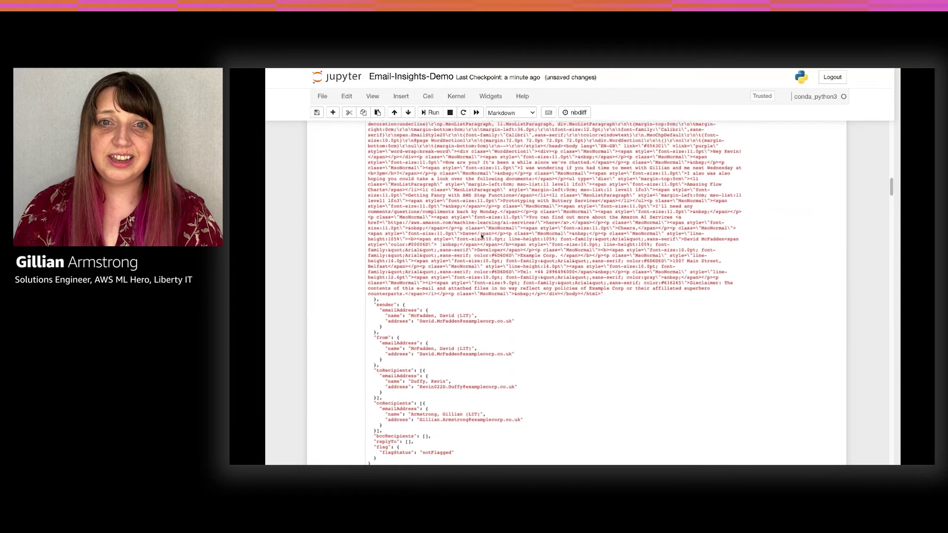
pyautogui.scroll(2, 482, 236)
pyautogui.scroll(2, 483, 240)
pyautogui.scroll(2, 519, 311)
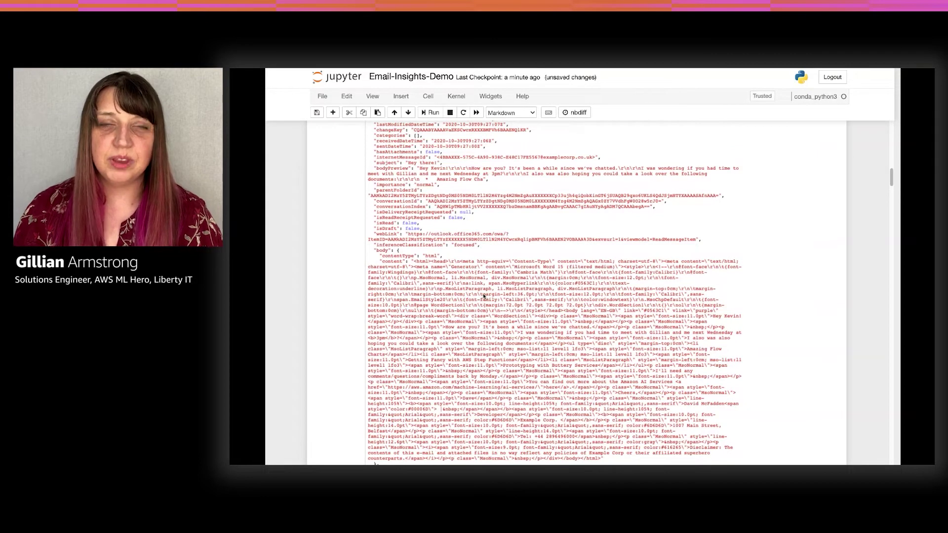
pyautogui.scroll(-2, 484, 296)
pyautogui.scroll(-1, 485, 296)
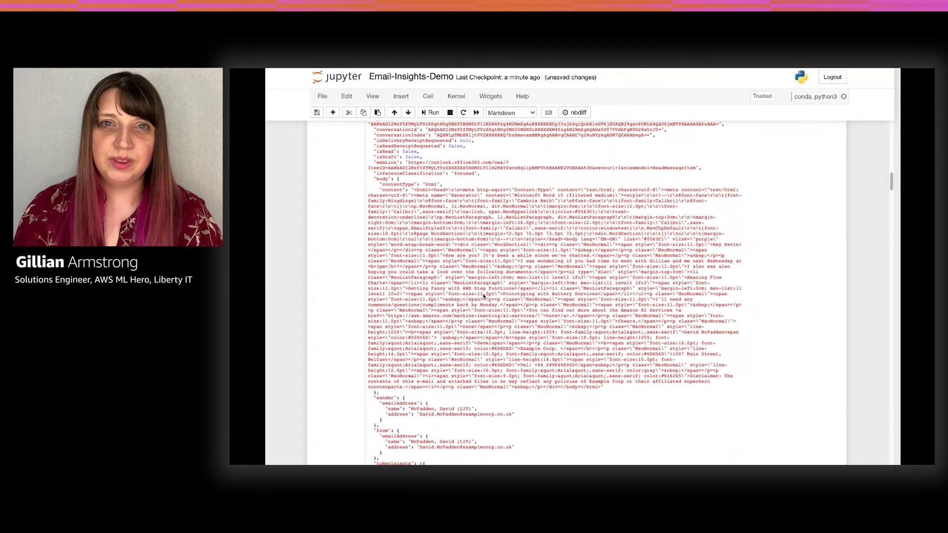
pyautogui.scroll(-1, 484, 295)
pyautogui.scroll(-2, 484, 295)
pyautogui.scroll(-1, 484, 295)
pyautogui.scroll(-2, 484, 296)
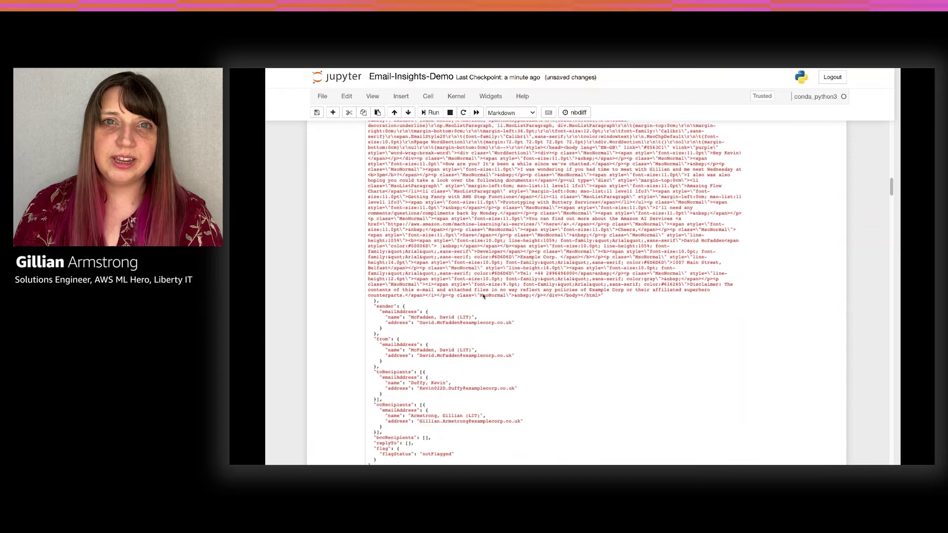
pyautogui.scroll(-1, 483, 295)
pyautogui.scroll(-1, 482, 295)
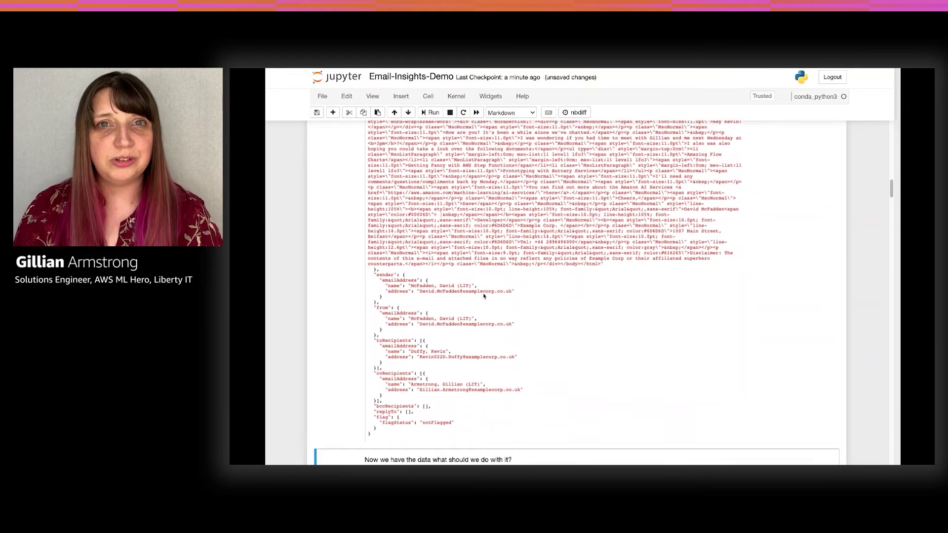
pyautogui.scroll(-3, 483, 296)
pyautogui.scroll(-2, 483, 295)
pyautogui.scroll(-2, 483, 296)
pyautogui.scroll(-1, 483, 295)
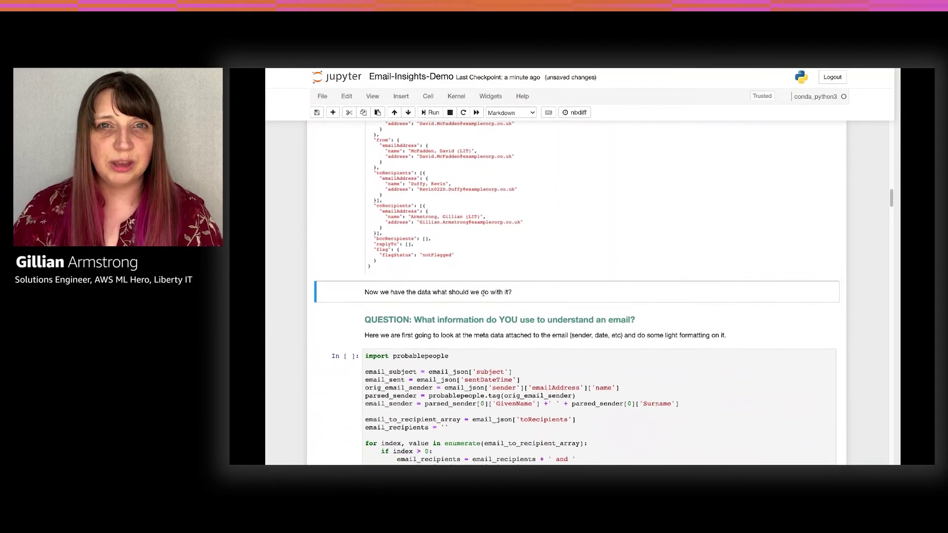
pyautogui.scroll(-2, 483, 296)
pyautogui.scroll(-2, 483, 295)
pyautogui.scroll(-1, 483, 294)
pyautogui.scroll(-2, 483, 294)
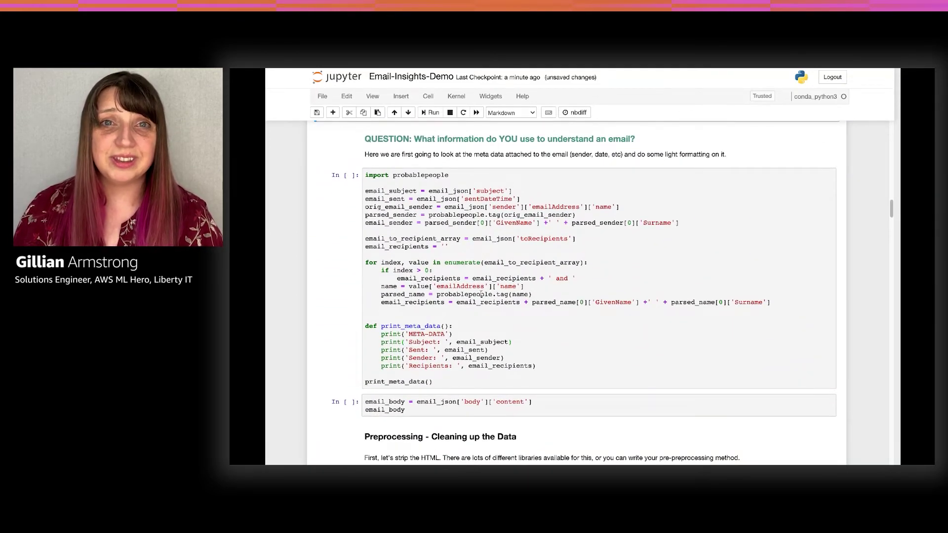
# Step: Run the probablepeople metadata extraction and print the email's raw HTML body
pyautogui.click(510, 335)
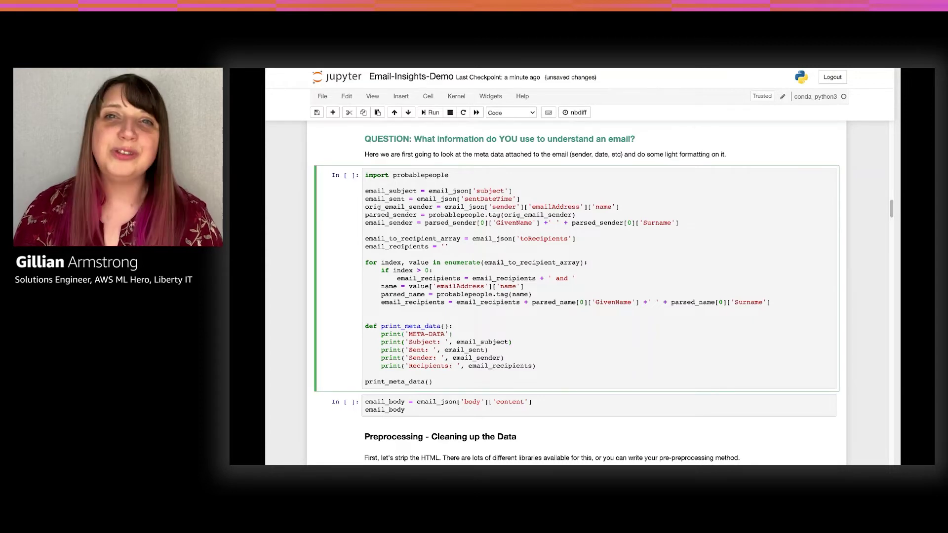
pyautogui.hotkey('shift', 'Return')
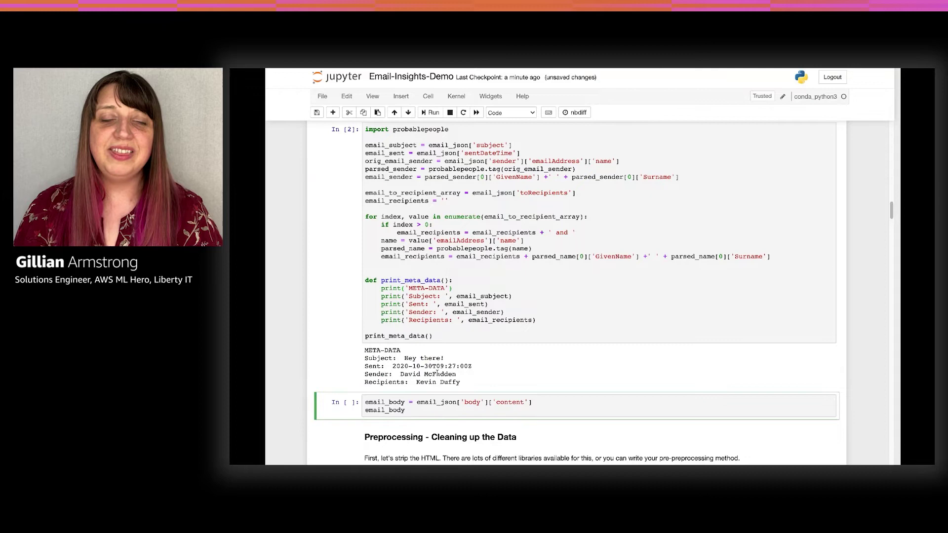
pyautogui.hotkey('shift', 'Return')
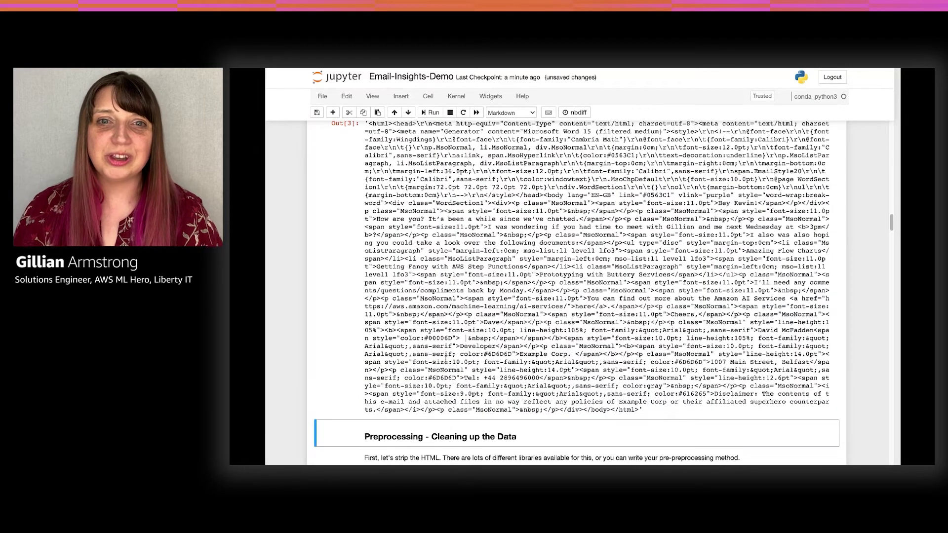
pyautogui.scroll(1, 577, 293)
pyautogui.scroll(2, 576, 292)
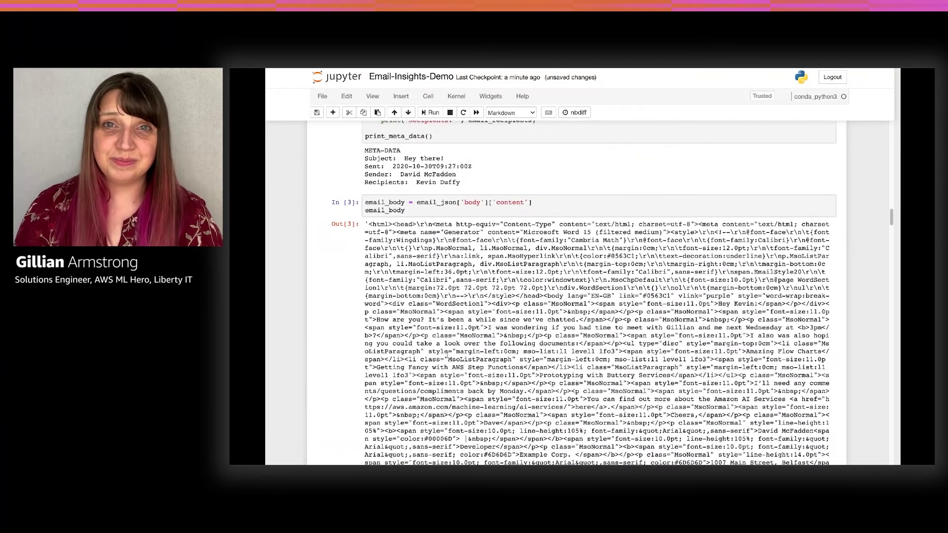
pyautogui.scroll(-1, 461, 372)
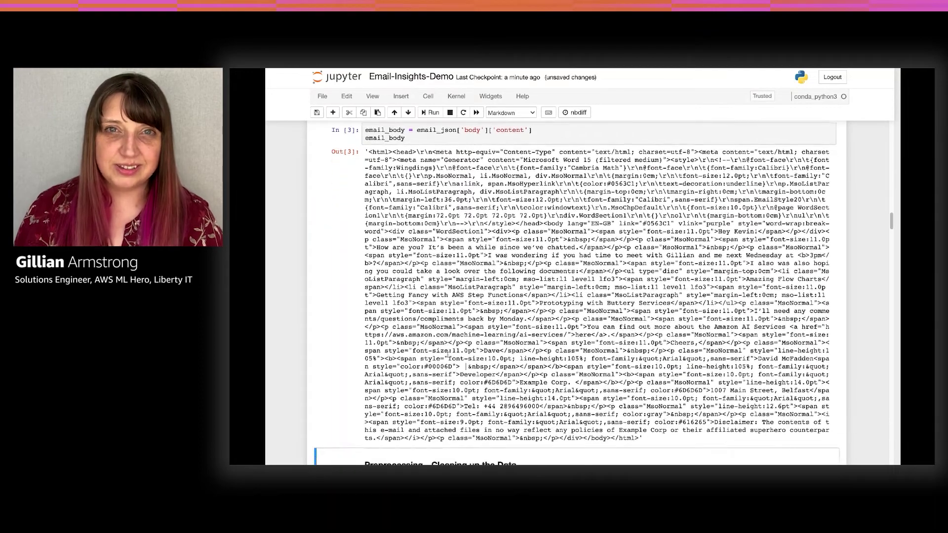
pyautogui.scroll(-1, 460, 371)
pyautogui.scroll(-1, 460, 371)
pyautogui.scroll(-1, 461, 370)
# Step: Strip the HTML with BeautifulSoup, highlighting the 16.18% size reduction, and render the original email image
pyautogui.click(473, 386)
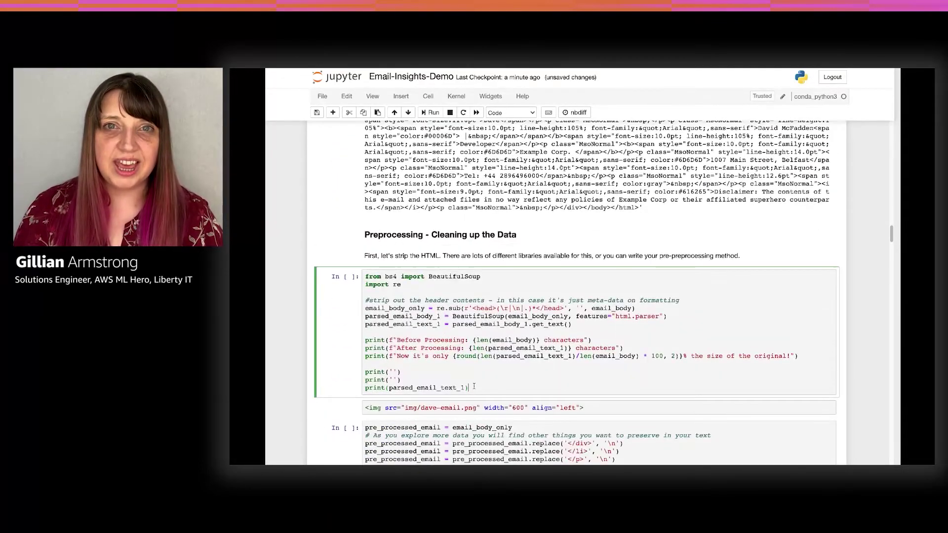
pyautogui.hotkey('shift', 'Return')
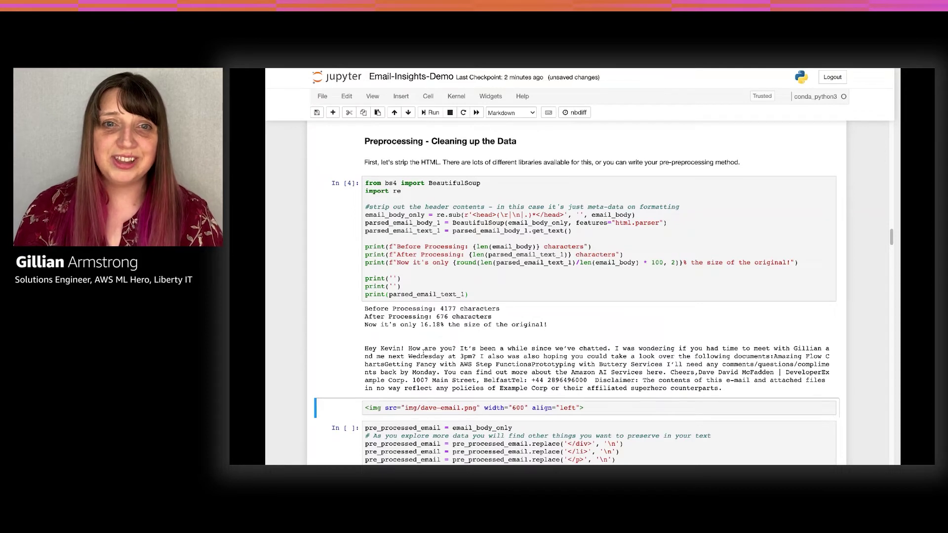
pyautogui.moveTo(420, 325); pyautogui.dragTo(445, 325)
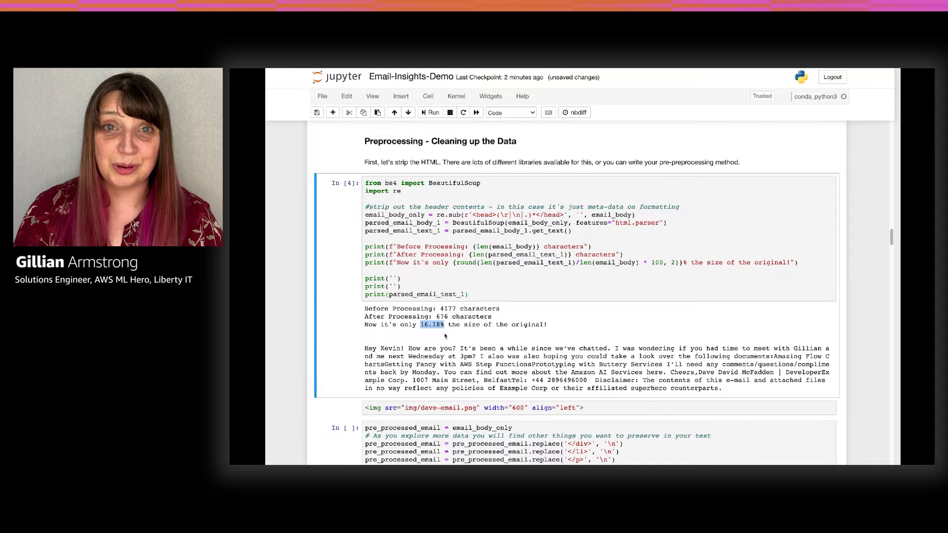
pyautogui.click(595, 407)
pyautogui.hotkey('shift', 'Return')
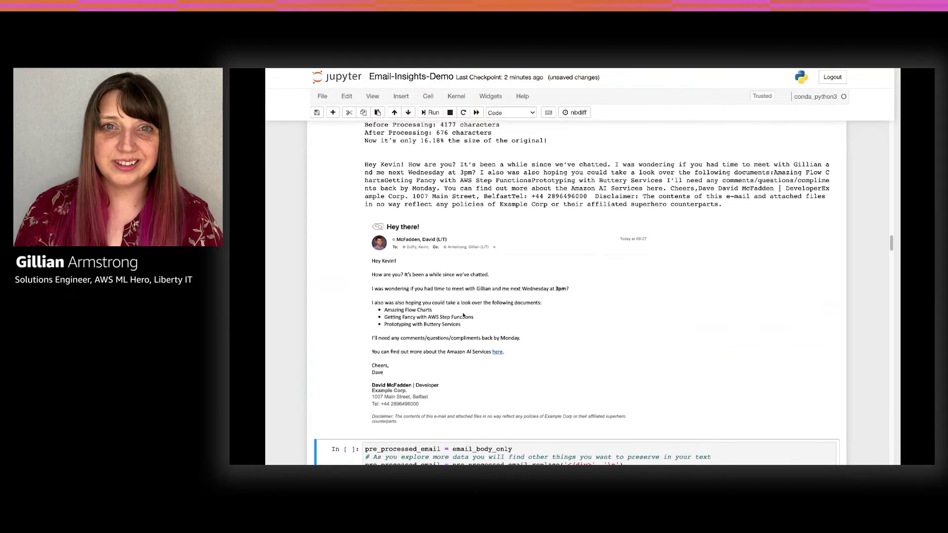
# Step: Highlight the stripped text output and the closing HTML tags in the raw body
pyautogui.moveTo(506, 191); pyautogui.dragTo(560, 198)
pyautogui.click(563, 200)
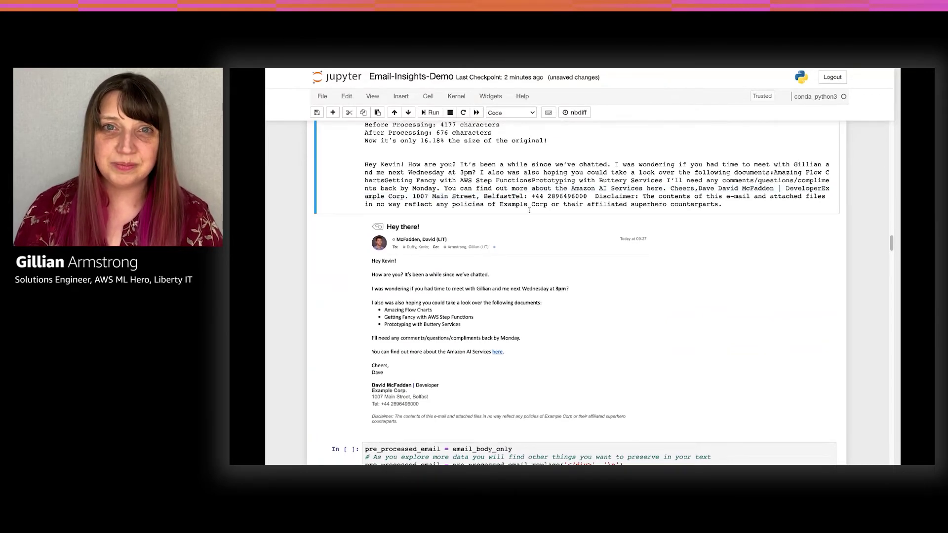
pyautogui.scroll(2, 566, 286)
pyautogui.scroll(3, 561, 271)
pyautogui.scroll(1, 556, 258)
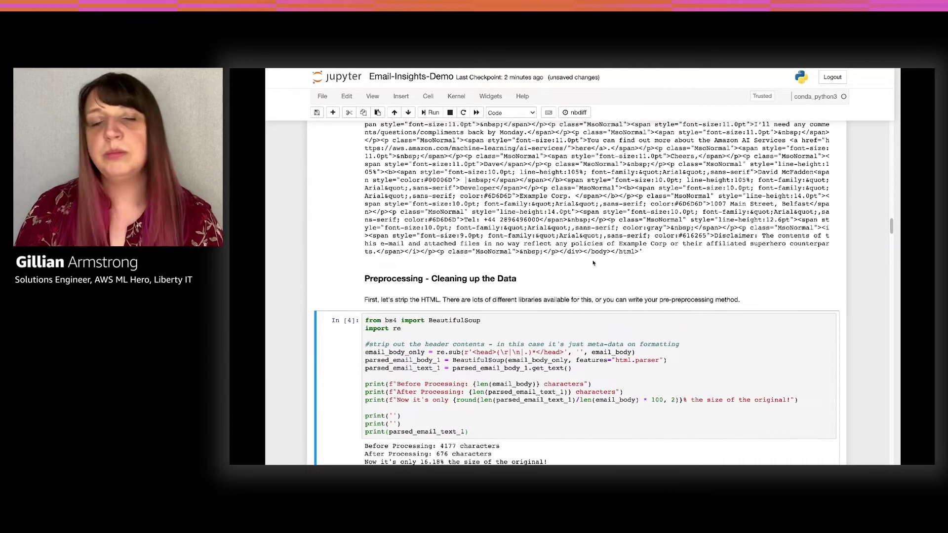
pyautogui.moveTo(543, 251); pyautogui.dragTo(581, 252)
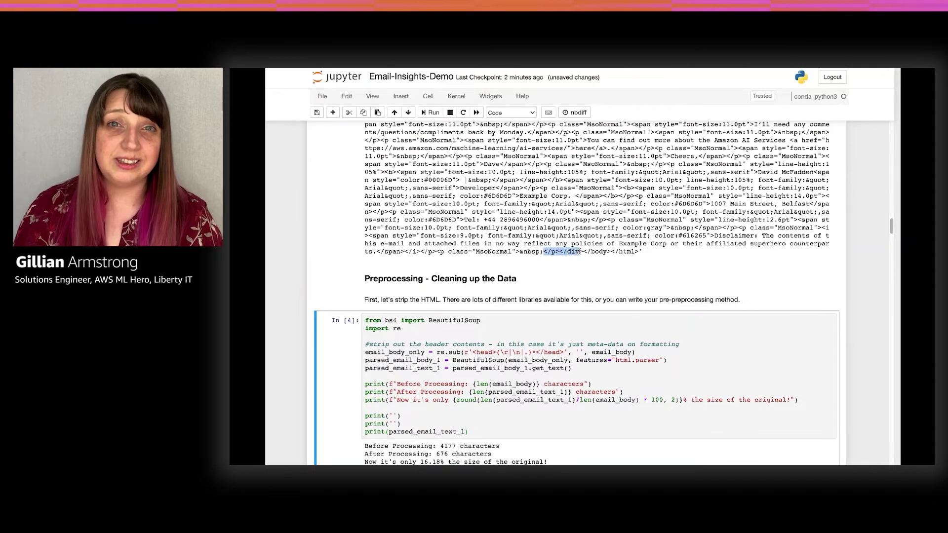
pyautogui.scroll(-1, 580, 295)
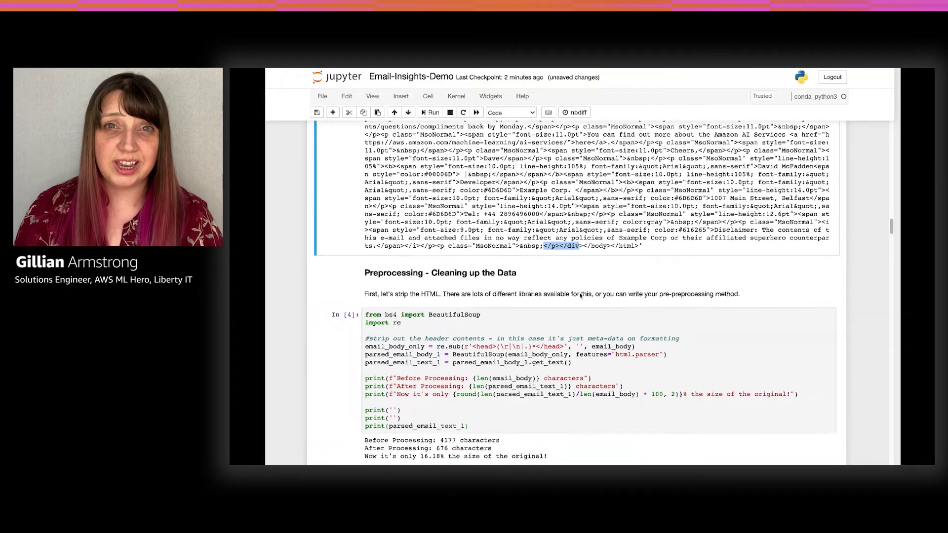
pyautogui.scroll(-4, 580, 295)
pyautogui.scroll(-3, 579, 295)
pyautogui.scroll(-2, 579, 295)
pyautogui.scroll(-2, 578, 295)
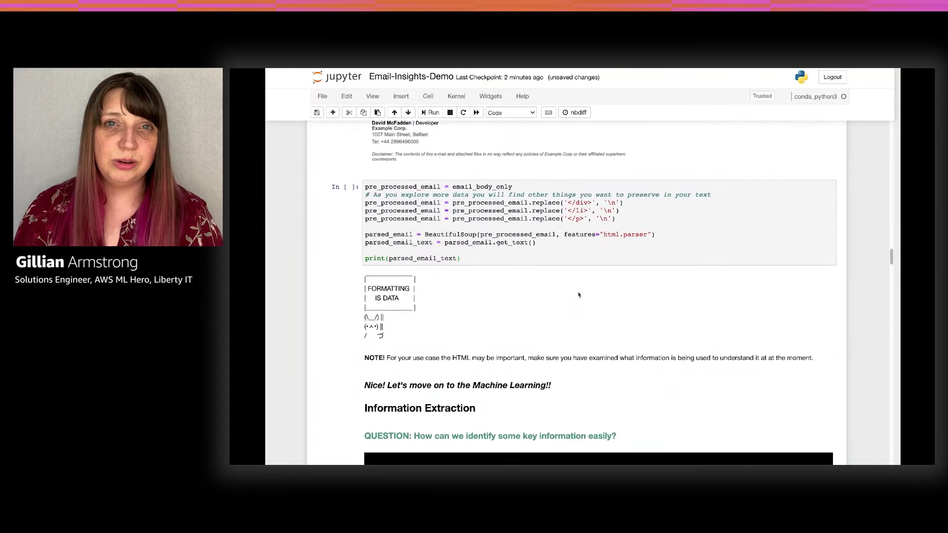
pyautogui.scroll(-2, 578, 295)
pyautogui.scroll(2, 578, 294)
pyautogui.scroll(1, 546, 228)
# Step: Run the line-break-preserving cleanup cell to print the cleaned plain-text email
pyautogui.click(537, 218)
pyautogui.hotkey('shift', 'Return')
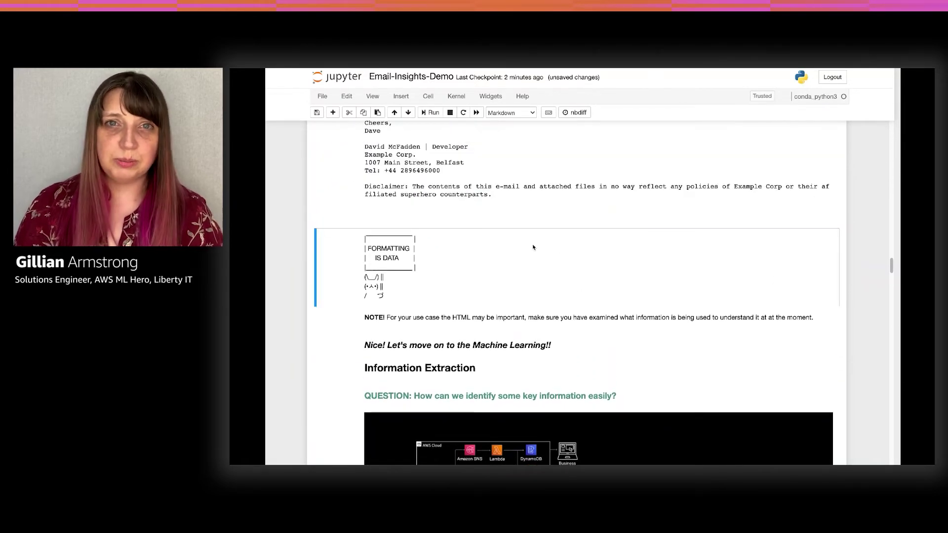
pyautogui.scroll(3, 526, 237)
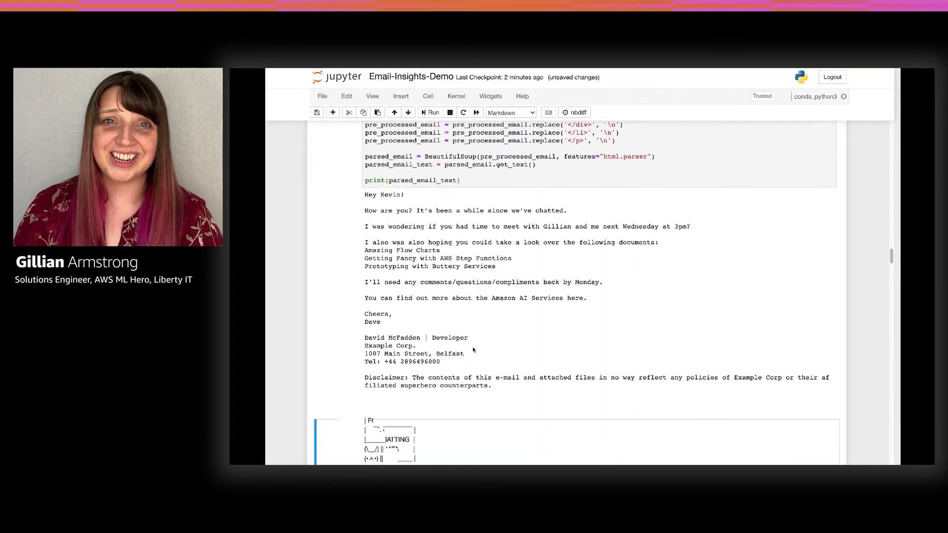
pyautogui.scroll(-3, 472, 348)
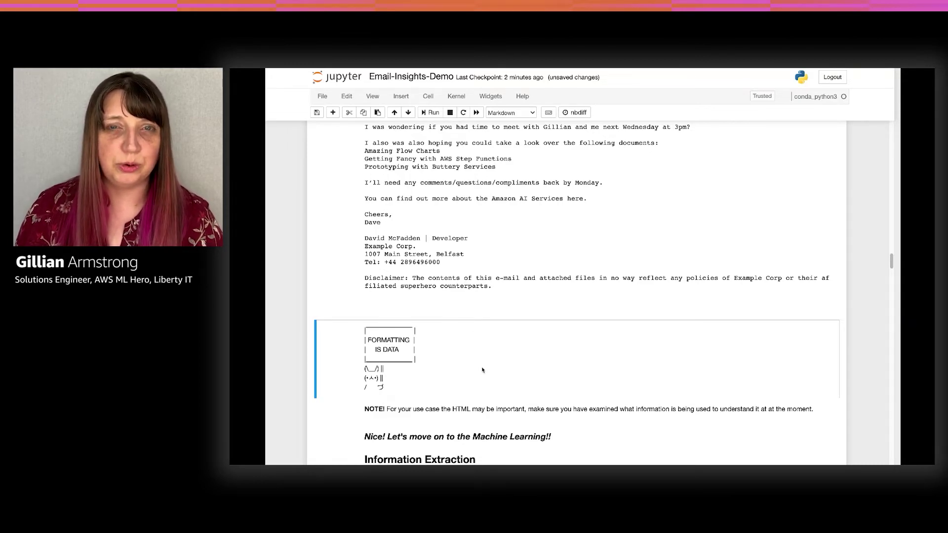
pyautogui.scroll(-1, 482, 370)
pyautogui.scroll(-2, 482, 370)
pyautogui.scroll(-3, 482, 369)
pyautogui.scroll(-2, 481, 369)
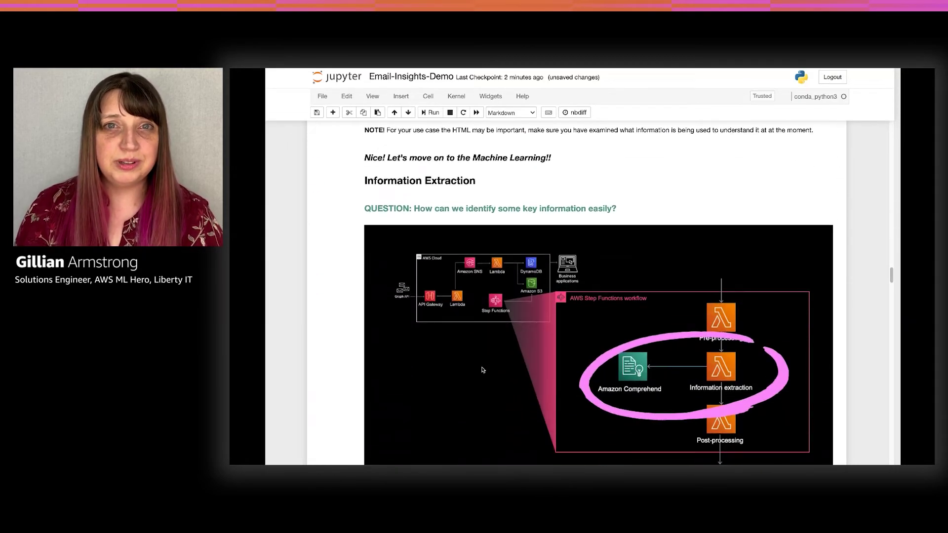
pyautogui.scroll(-1, 483, 369)
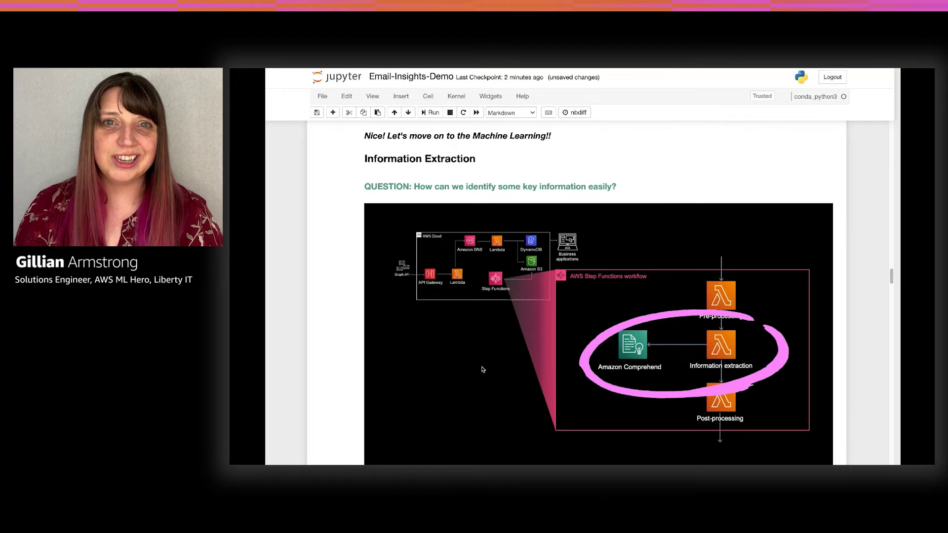
pyautogui.scroll(-3, 482, 370)
pyautogui.scroll(-2, 483, 370)
pyautogui.scroll(-2, 482, 370)
pyautogui.scroll(-1, 482, 369)
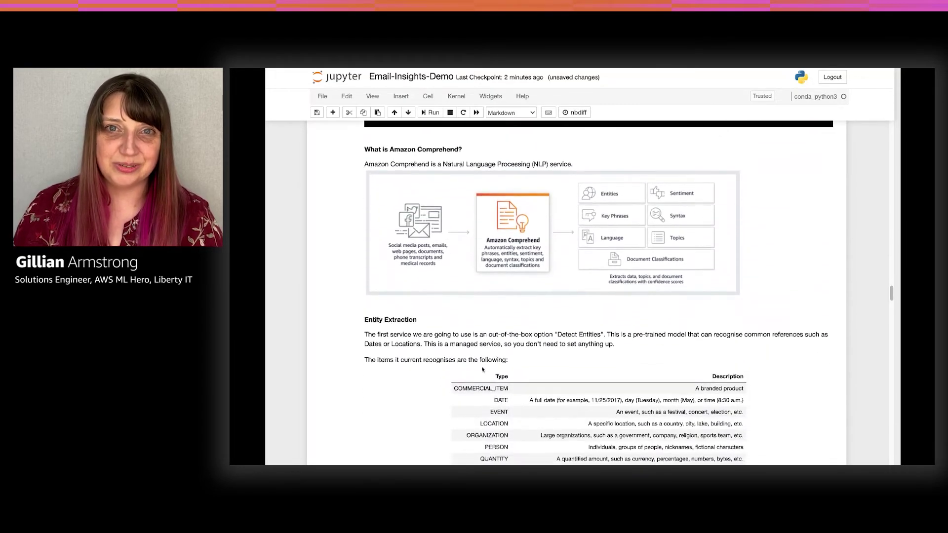
pyautogui.scroll(-1, 482, 369)
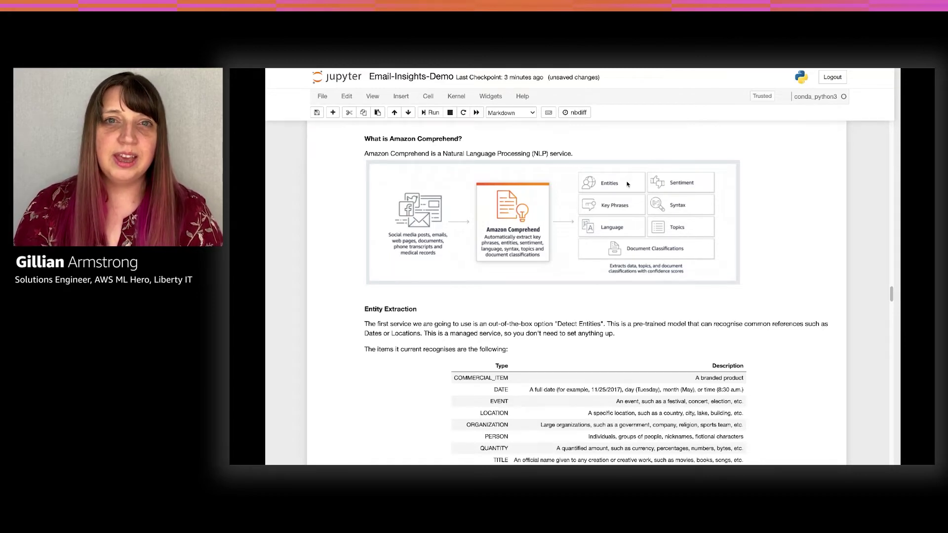
pyautogui.scroll(-2, 627, 184)
pyautogui.scroll(-2, 628, 184)
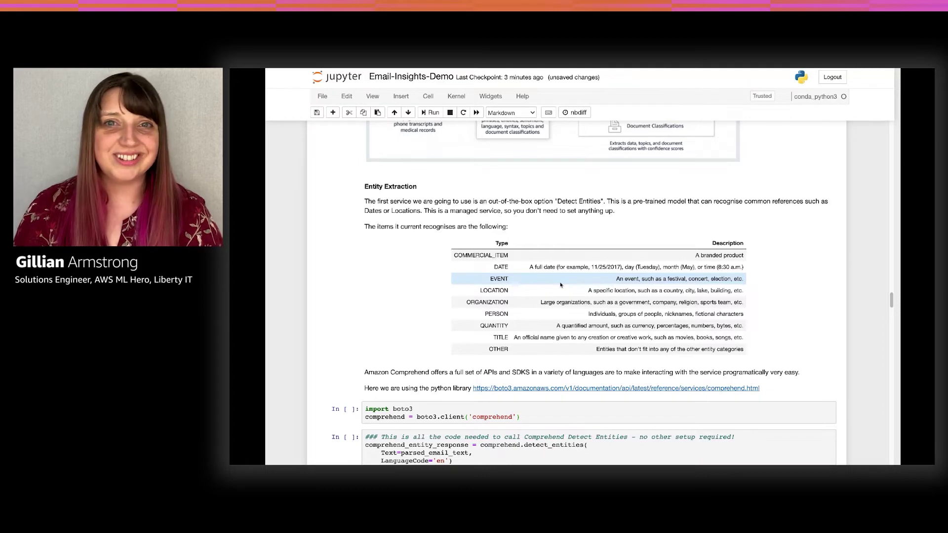
pyautogui.scroll(-3, 560, 285)
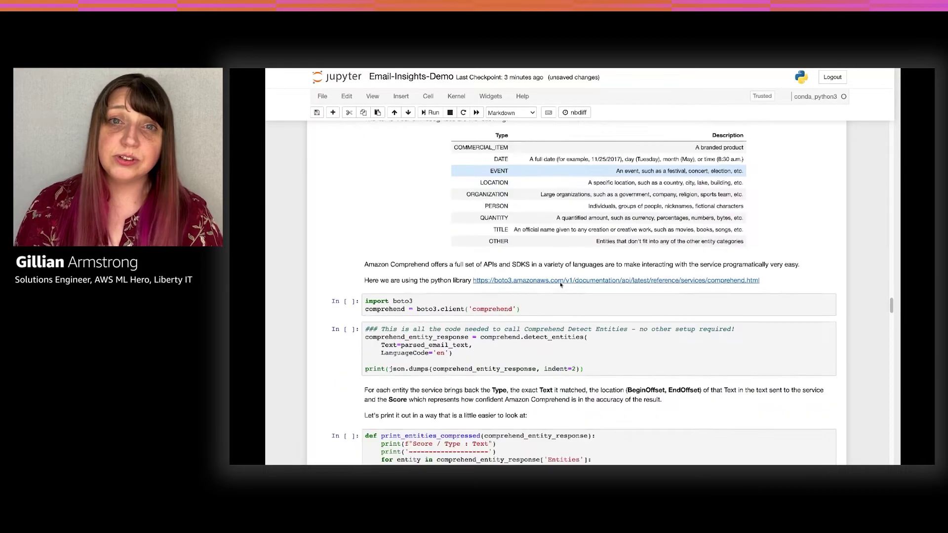
pyautogui.scroll(-2, 552, 267)
# Step: Create the boto3 Comprehend client and run detect_entities on the parsed email, printing the JSON response
pyautogui.click(542, 245)
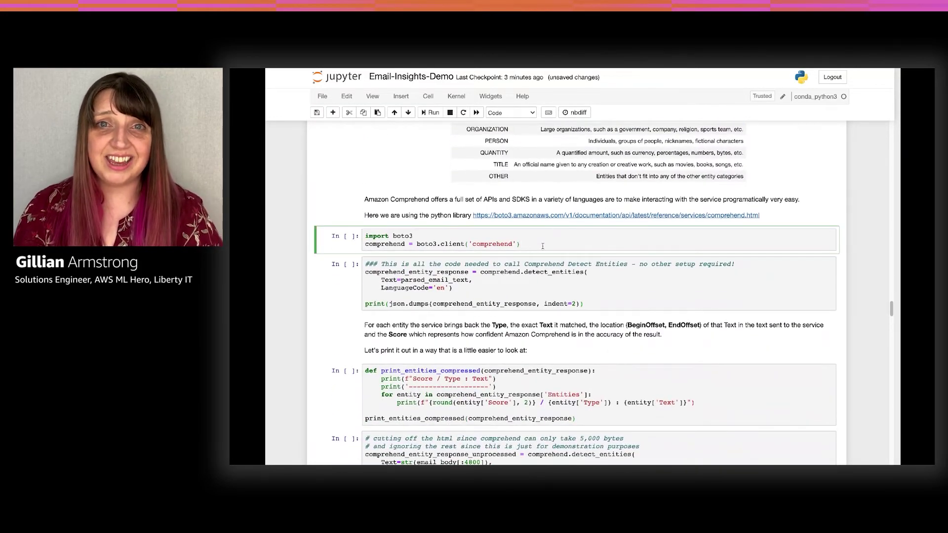
pyautogui.hotkey('shift', 'Return')
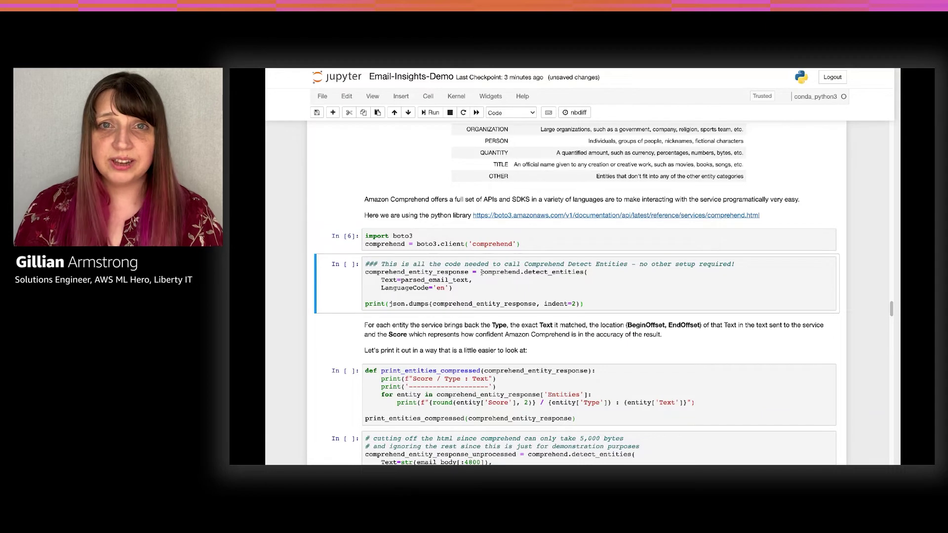
pyautogui.moveTo(480, 271); pyautogui.dragTo(488, 286)
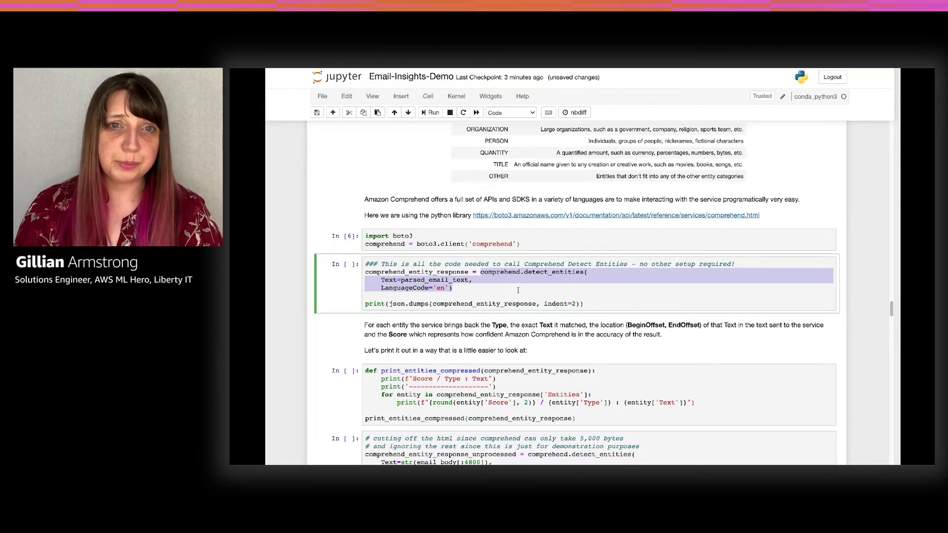
pyautogui.click(527, 289)
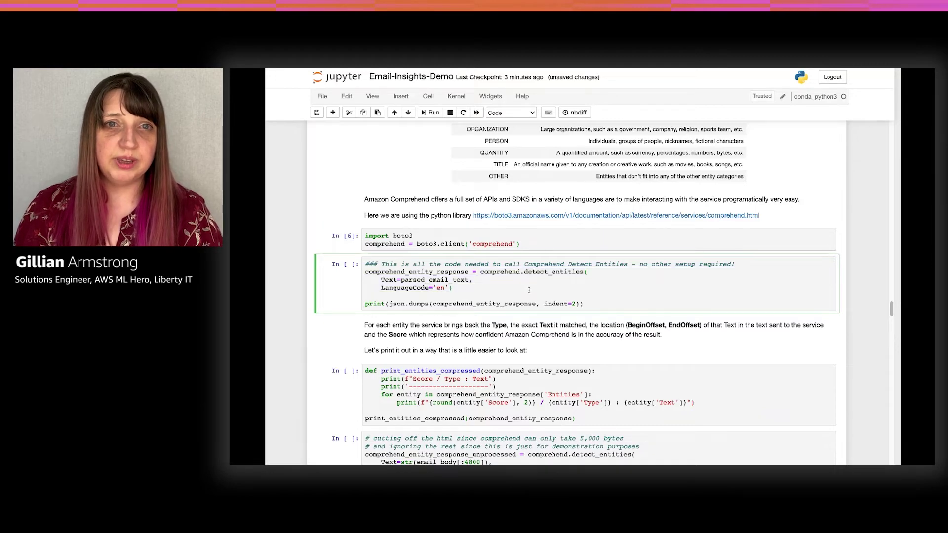
pyautogui.hotkey('shift', 'Return')
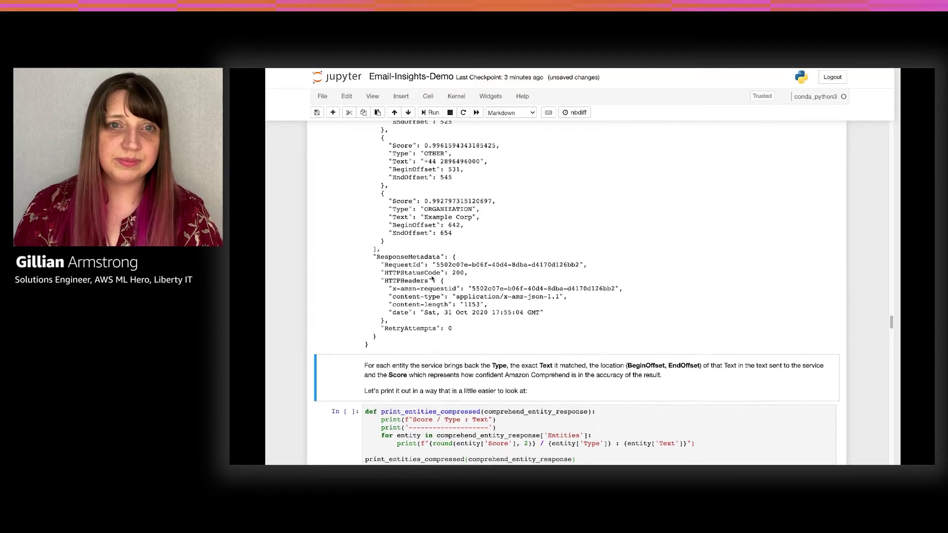
pyautogui.scroll(3, 431, 278)
pyautogui.scroll(2, 431, 252)
pyautogui.scroll(2, 432, 223)
pyautogui.scroll(2, 433, 196)
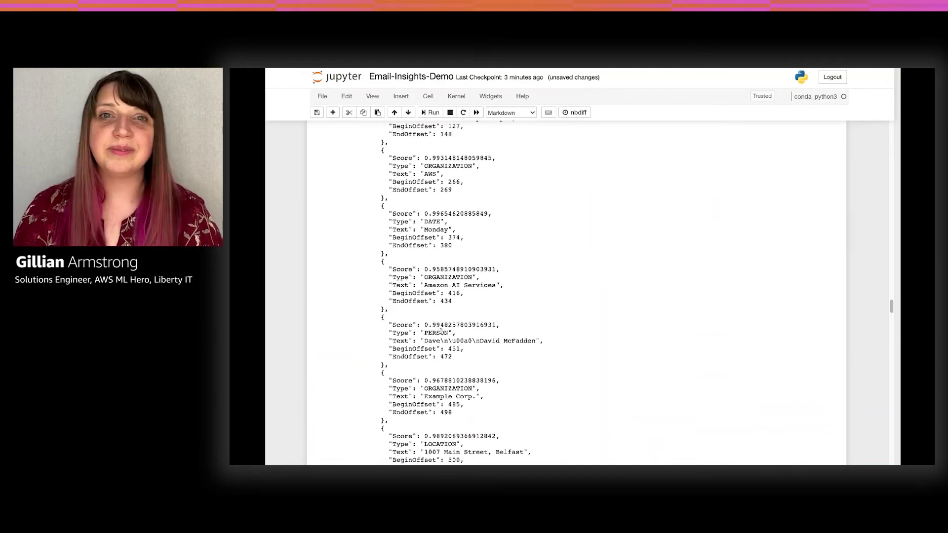
pyautogui.scroll(-3, 384, 294)
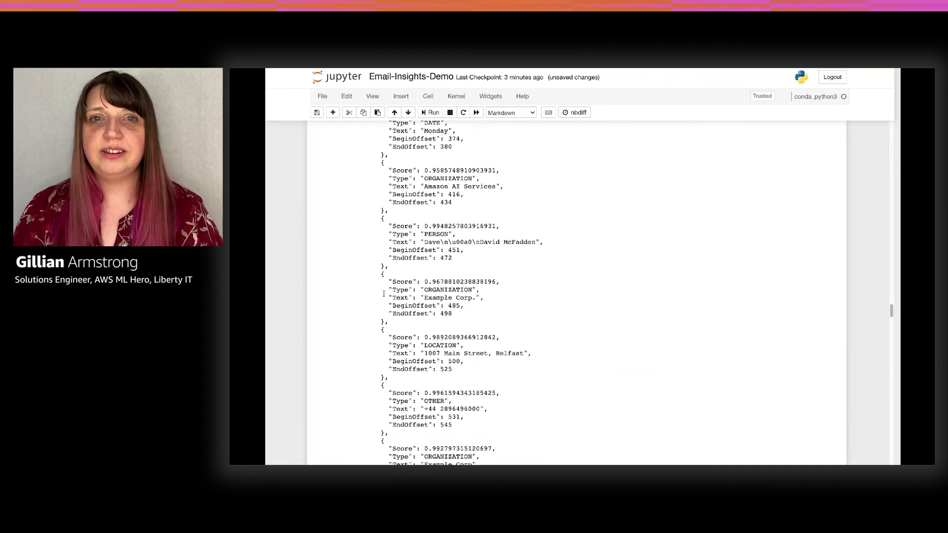
pyautogui.moveTo(384, 290); pyautogui.dragTo(480, 290)
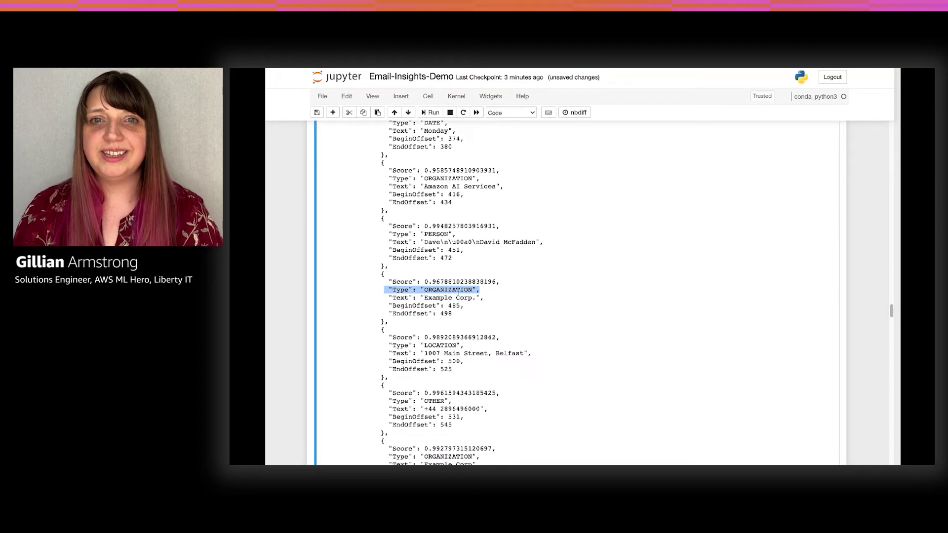
pyautogui.moveTo(385, 297); pyautogui.dragTo(484, 297)
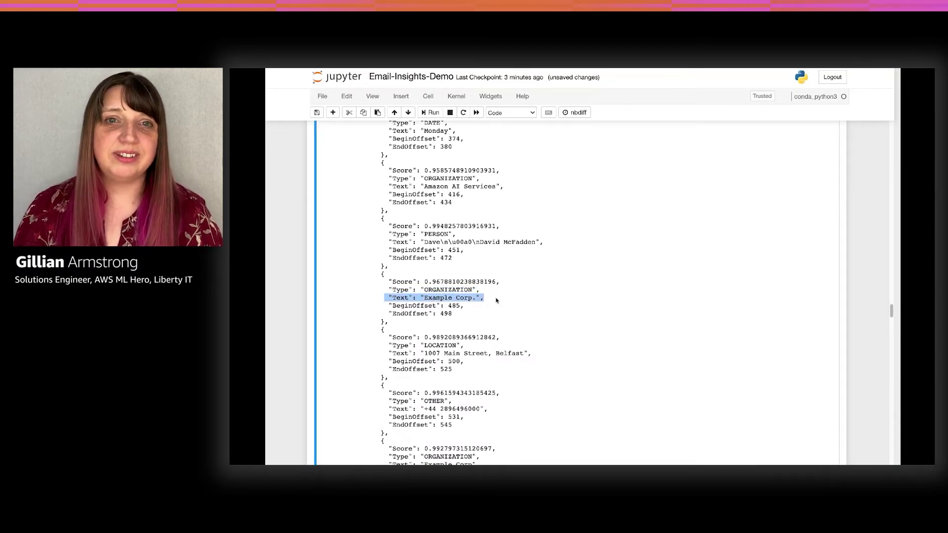
pyautogui.moveTo(386, 305); pyautogui.dragTo(452, 315)
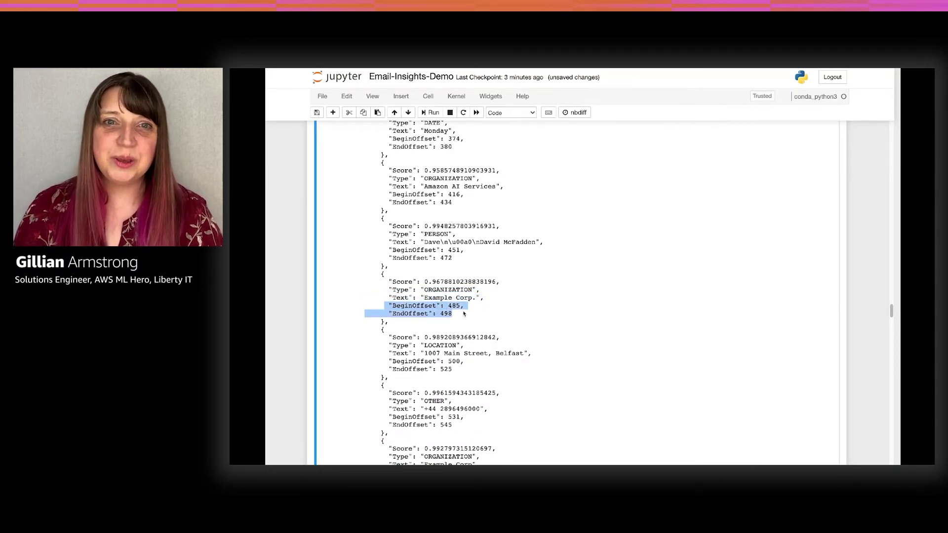
pyautogui.moveTo(388, 281); pyautogui.dragTo(507, 282)
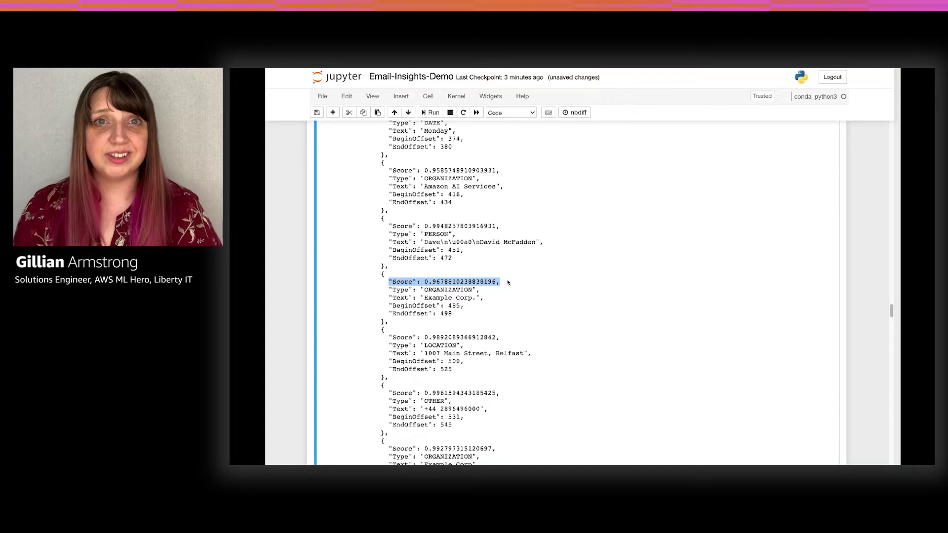
pyautogui.scroll(-5, 507, 282)
pyautogui.scroll(-3, 507, 282)
pyautogui.scroll(-2, 507, 282)
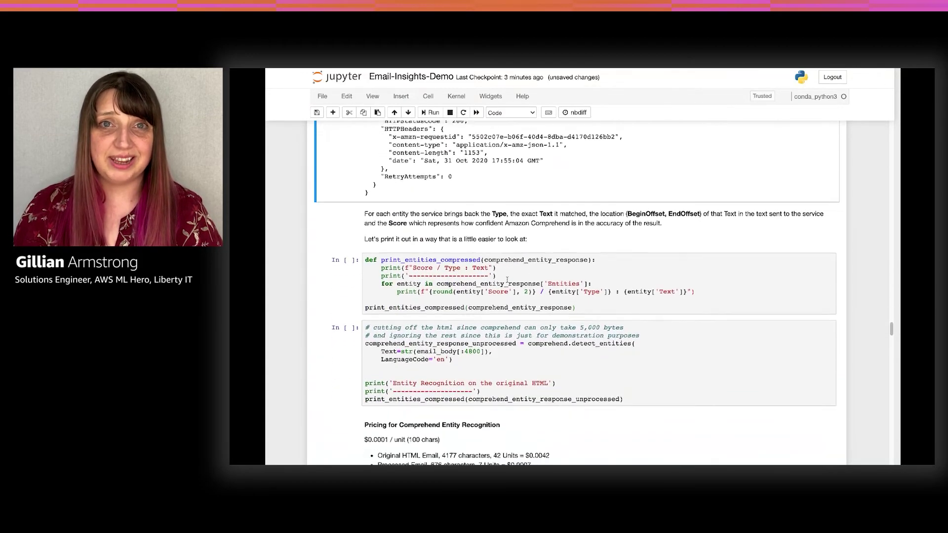
pyautogui.click(511, 265)
pyautogui.hotkey('shift', 'Return')
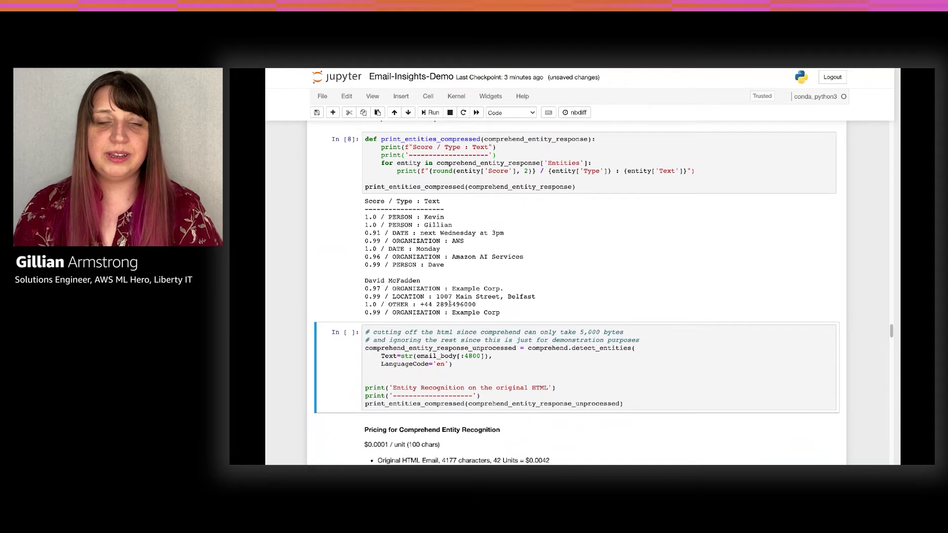
pyautogui.moveTo(427, 264); pyautogui.dragTo(435, 280)
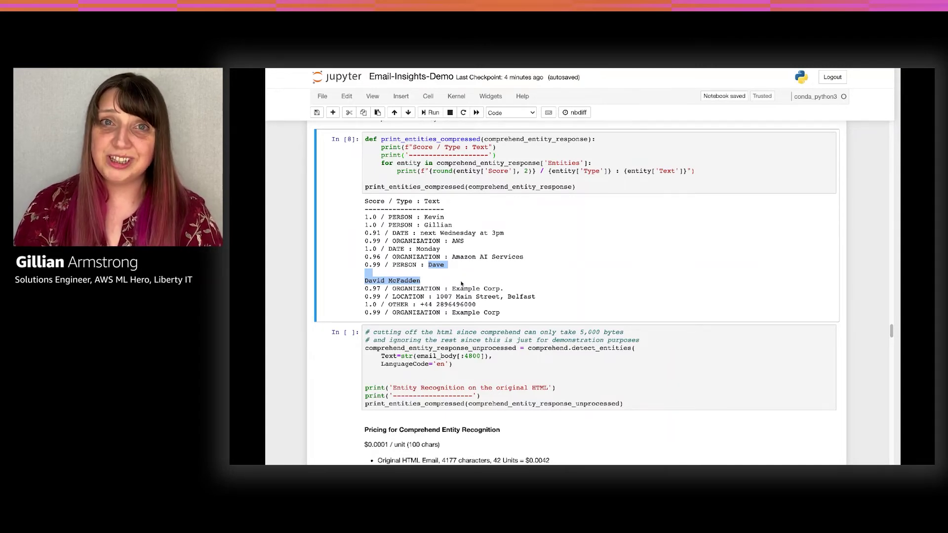
pyautogui.click(461, 283)
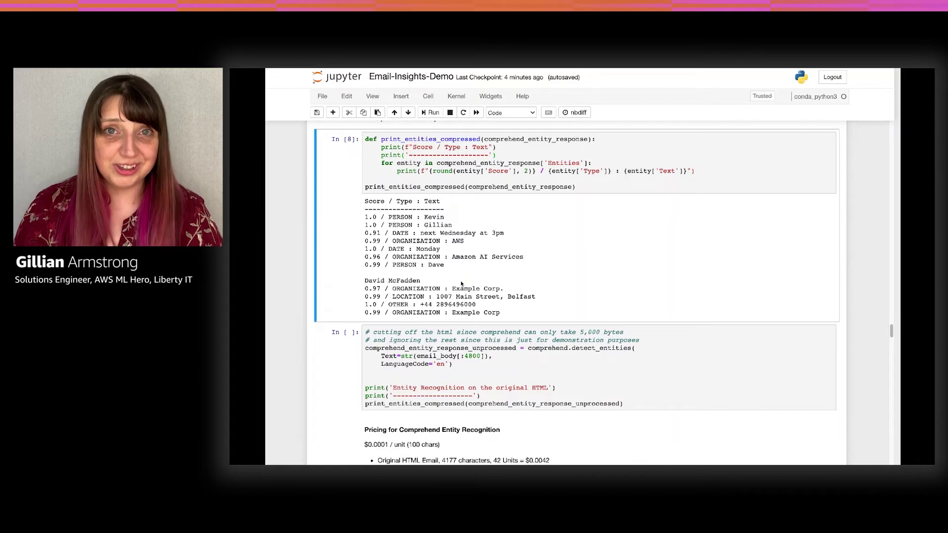
pyautogui.scroll(-2, 503, 296)
# Step: Run Comprehend entity recognition on the original HTML email to list its many detected entities
pyautogui.click(512, 297)
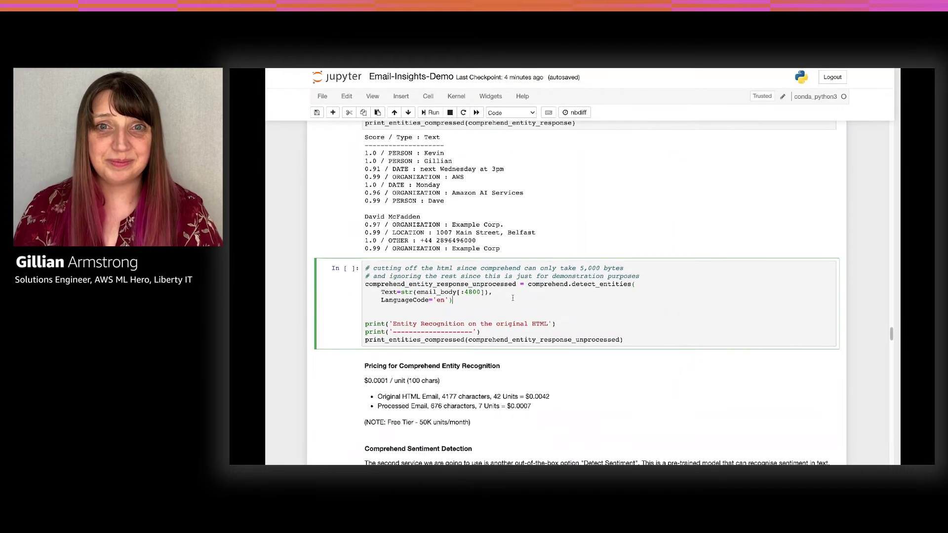
pyautogui.hotkey('shift', 'Return')
pyautogui.scroll(5, 482, 299)
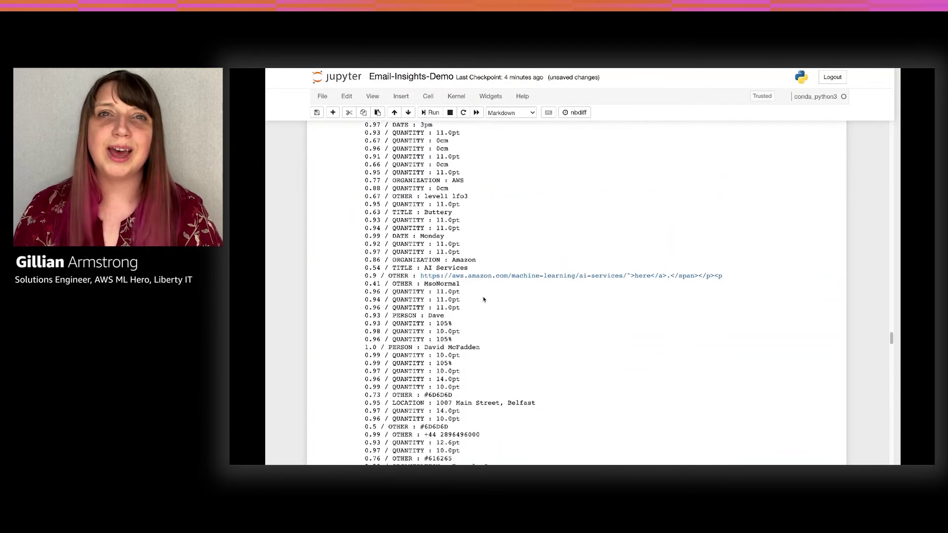
pyautogui.scroll(1, 483, 300)
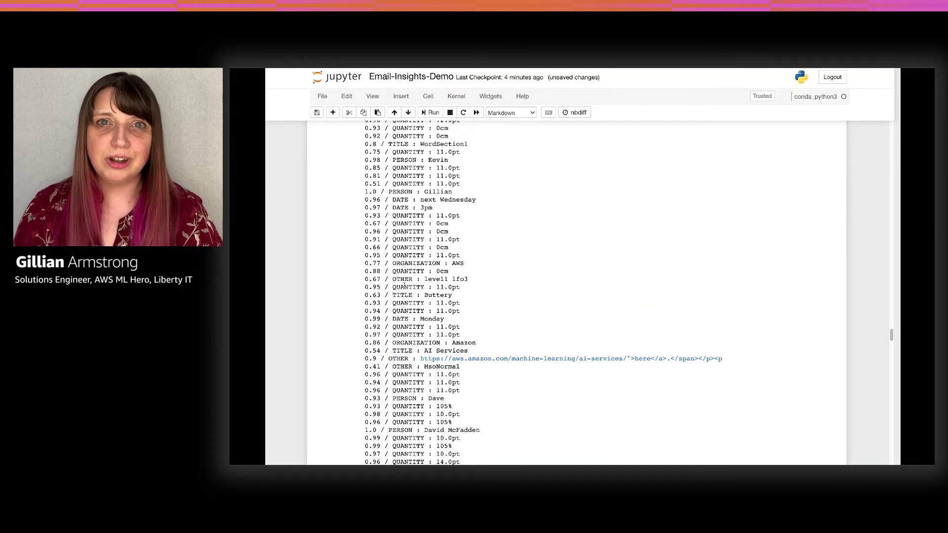
pyautogui.scroll(-2, 406, 248)
pyautogui.scroll(-2, 406, 249)
pyautogui.scroll(-1, 406, 248)
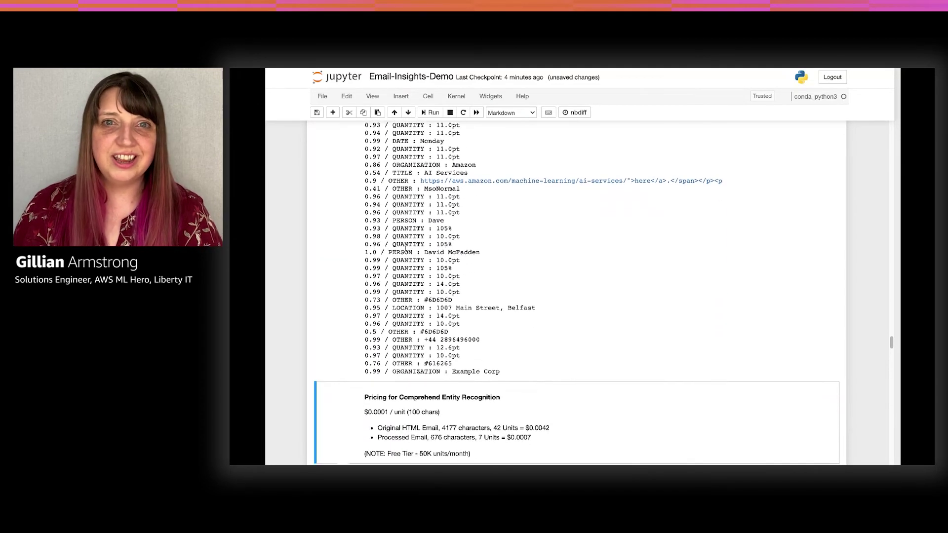
pyautogui.scroll(-1, 406, 249)
pyautogui.scroll(-1, 406, 249)
pyautogui.scroll(-1, 406, 249)
pyautogui.scroll(-1, 407, 250)
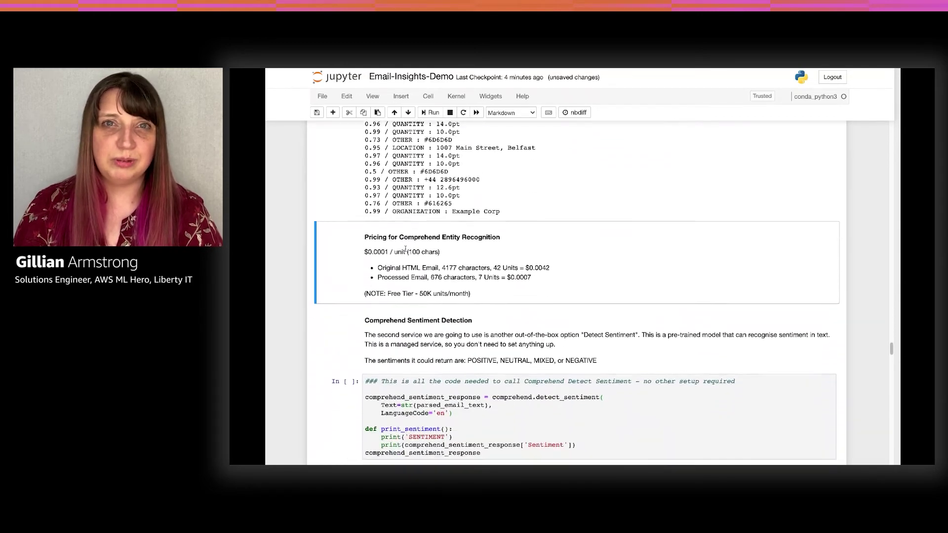
pyautogui.scroll(-1, 405, 252)
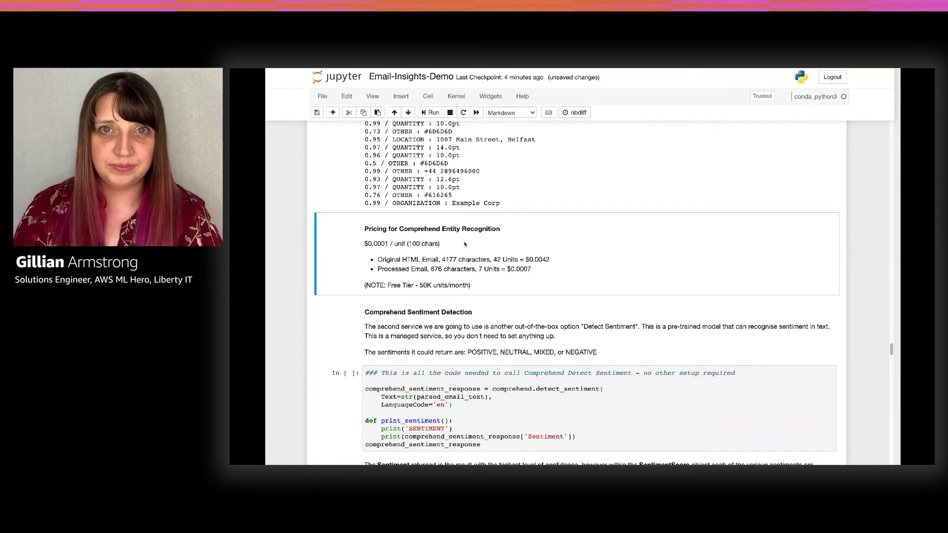
pyautogui.scroll(-1, 464, 244)
pyautogui.scroll(-2, 464, 244)
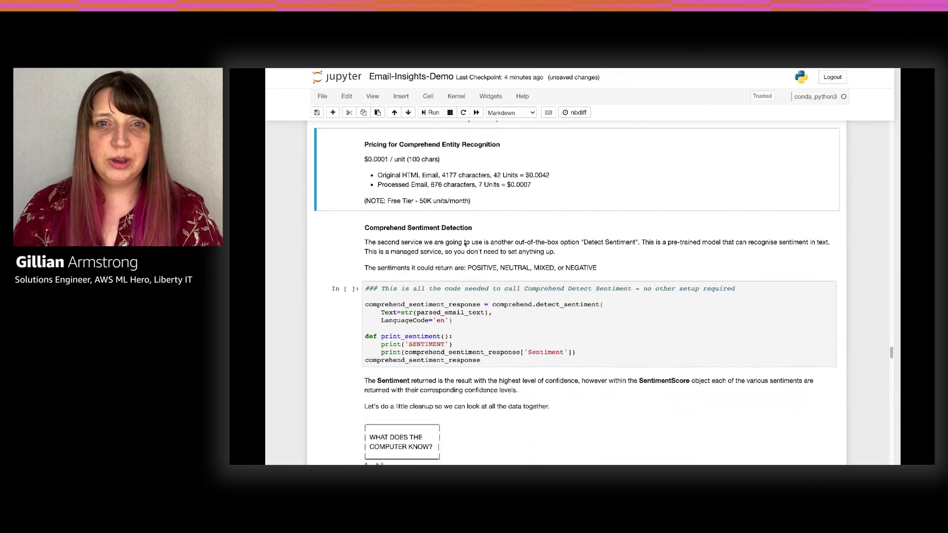
pyautogui.scroll(-1, 464, 244)
pyautogui.scroll(-1, 464, 244)
pyautogui.scroll(-1, 462, 242)
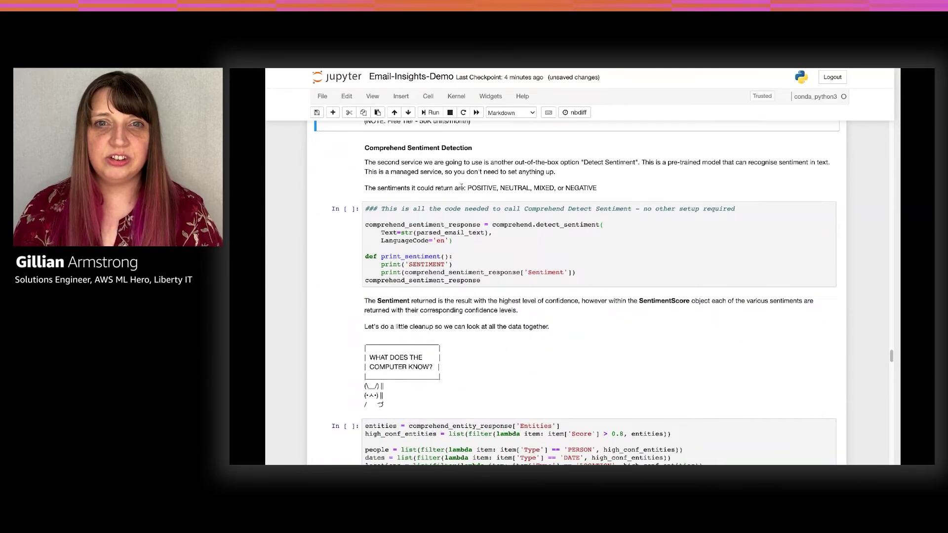
# Step: Run detect_sentiment on the parsed email and emphasise the NEUTRAL result (~0.65 neutral, 0.35 positive)
pyautogui.moveTo(491, 224); pyautogui.dragTo(496, 239)
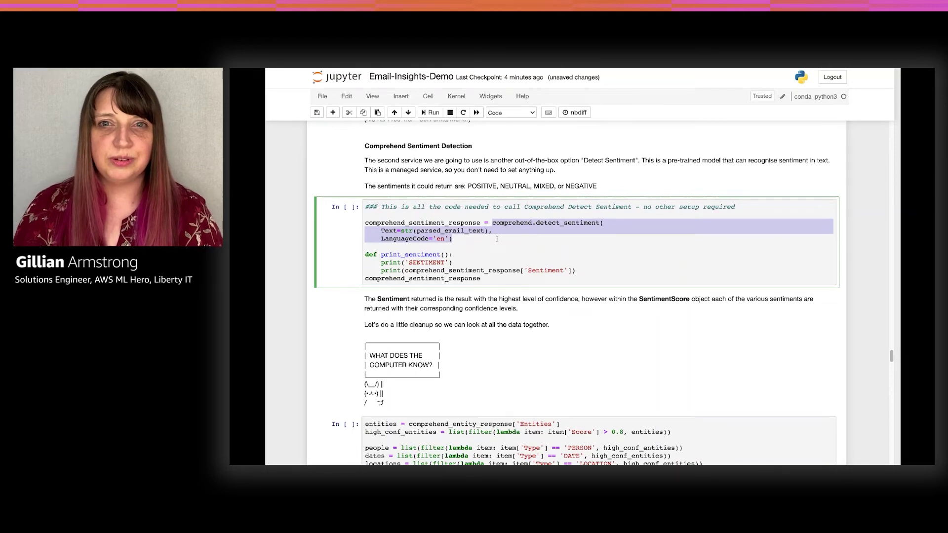
pyautogui.click(497, 239)
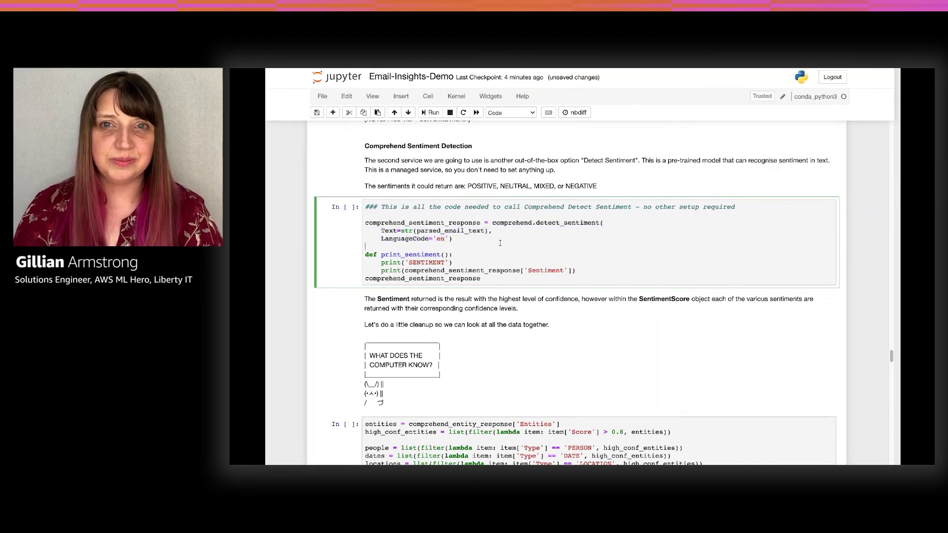
pyautogui.hotkey('shift', 'Return')
pyautogui.scroll(2, 560, 195)
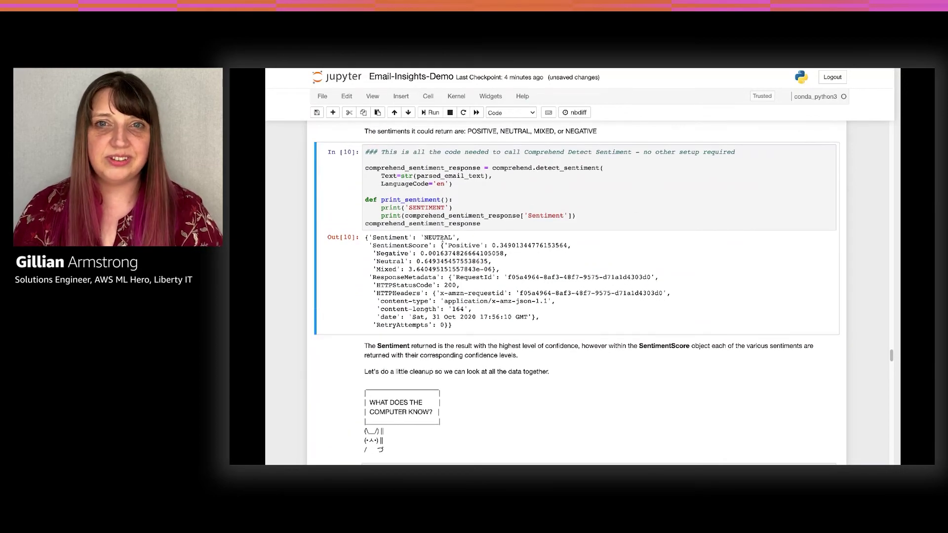
pyautogui.doubleClick(438, 237)
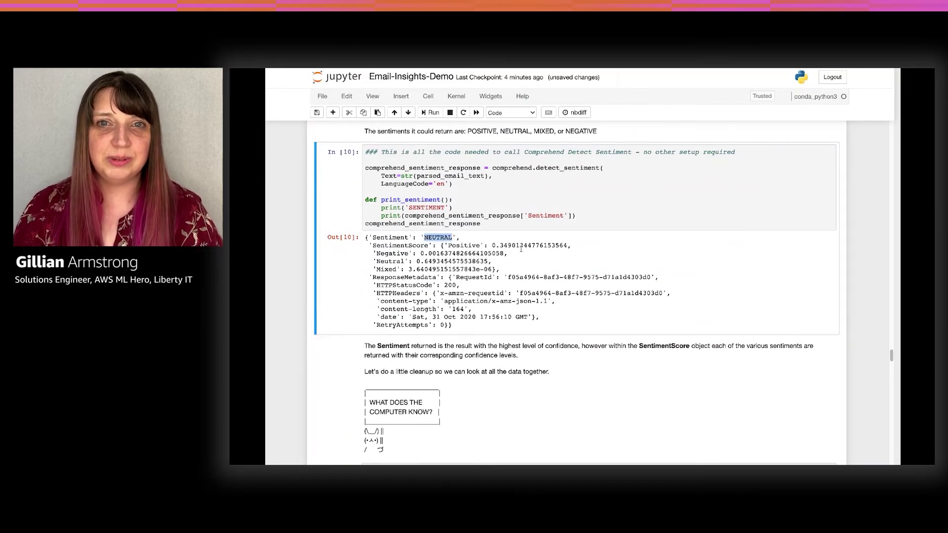
pyautogui.scroll(-2, 521, 250)
pyautogui.scroll(-2, 522, 250)
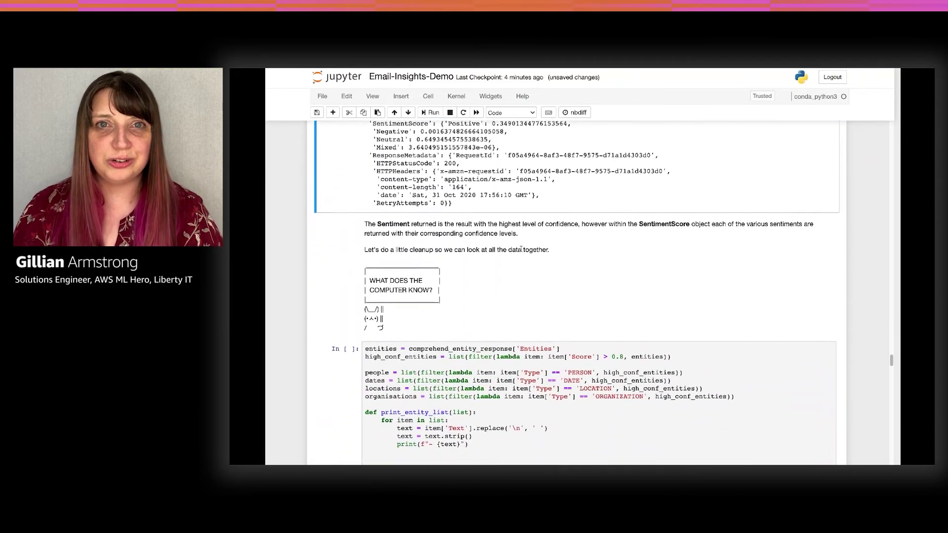
pyautogui.scroll(-3, 522, 250)
pyautogui.scroll(-1, 521, 249)
pyautogui.scroll(-1, 522, 247)
# Step: Run the cell printing the email's metadata, grouped people, dates, locations, organisations and NEUTRAL sentiment
pyautogui.click(523, 249)
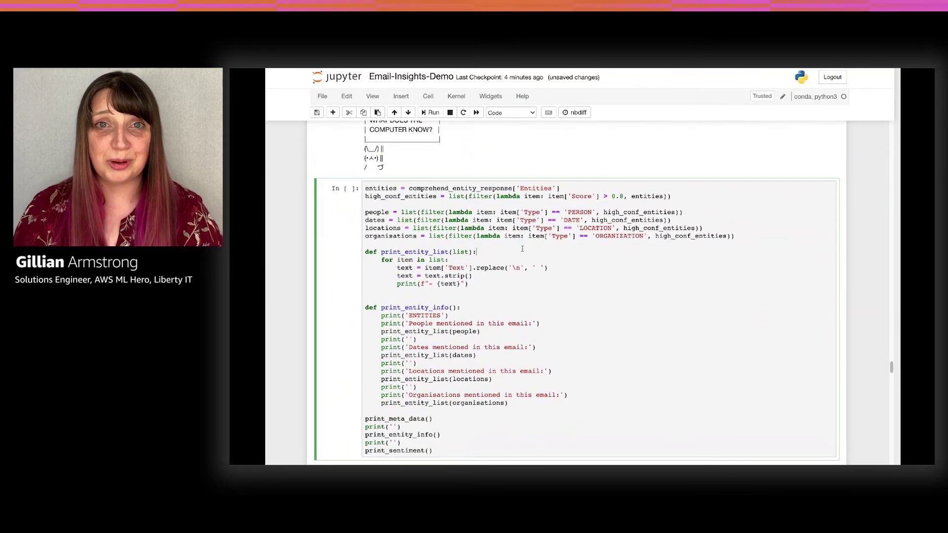
pyautogui.hotkey('shift', 'Return')
pyautogui.scroll(-2, 514, 257)
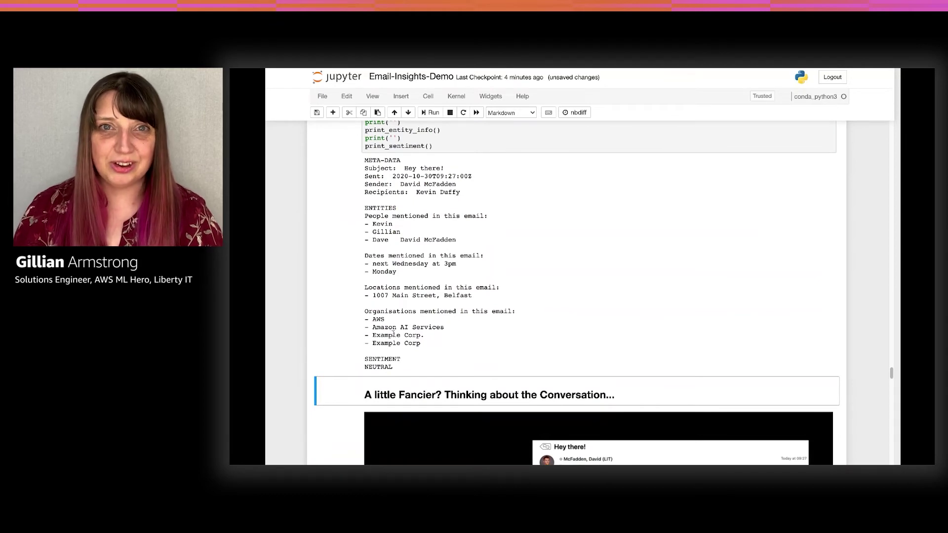
pyautogui.scroll(-1, 474, 166)
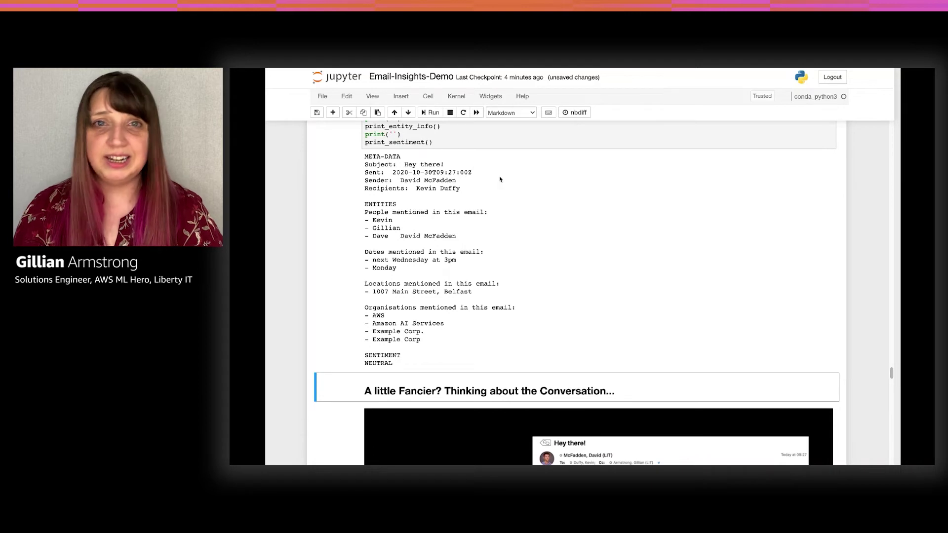
pyautogui.scroll(1, 523, 224)
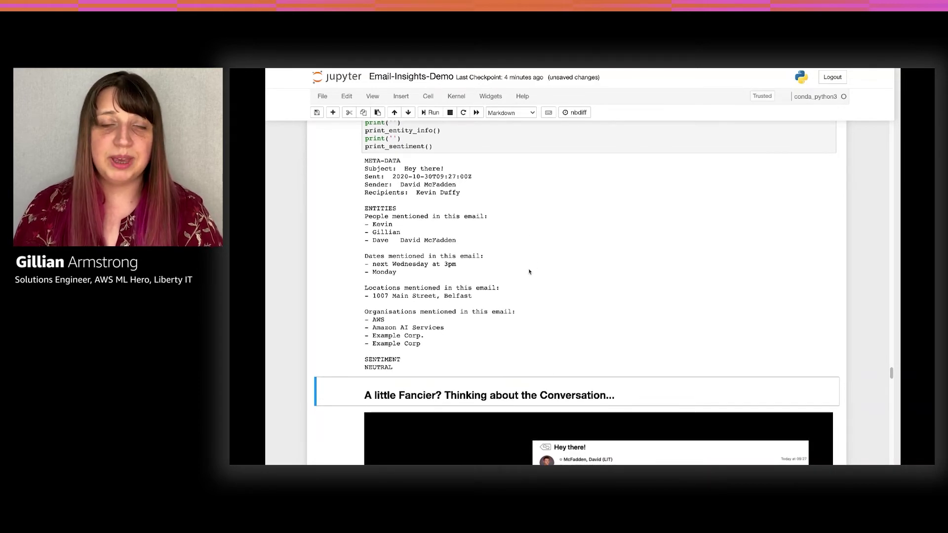
pyautogui.scroll(1, 530, 296)
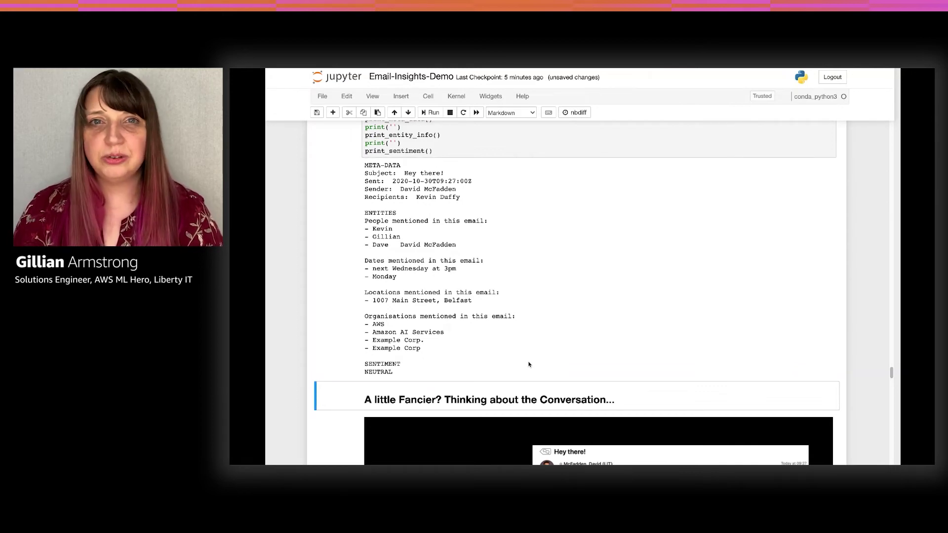
pyautogui.scroll(-3, 529, 364)
pyautogui.scroll(-3, 528, 364)
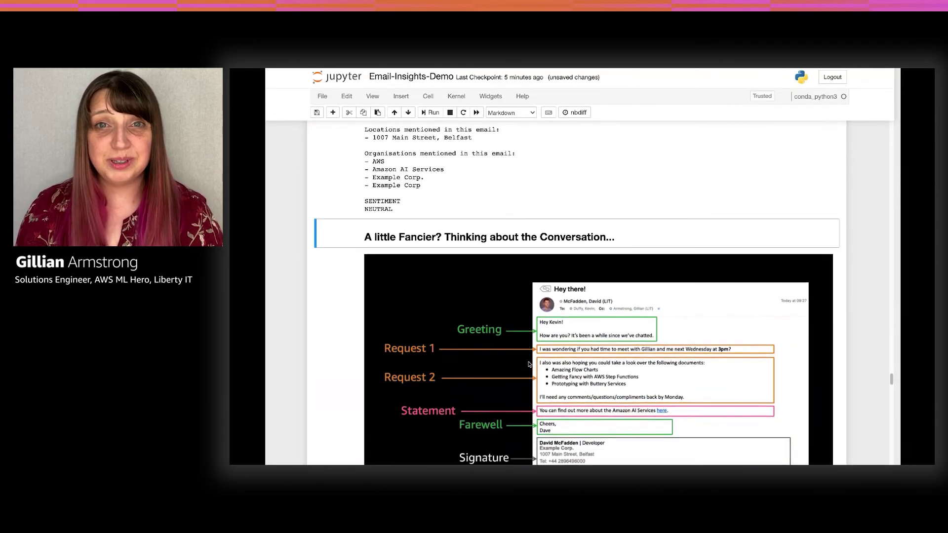
pyautogui.scroll(-2, 528, 364)
pyautogui.scroll(-1, 529, 363)
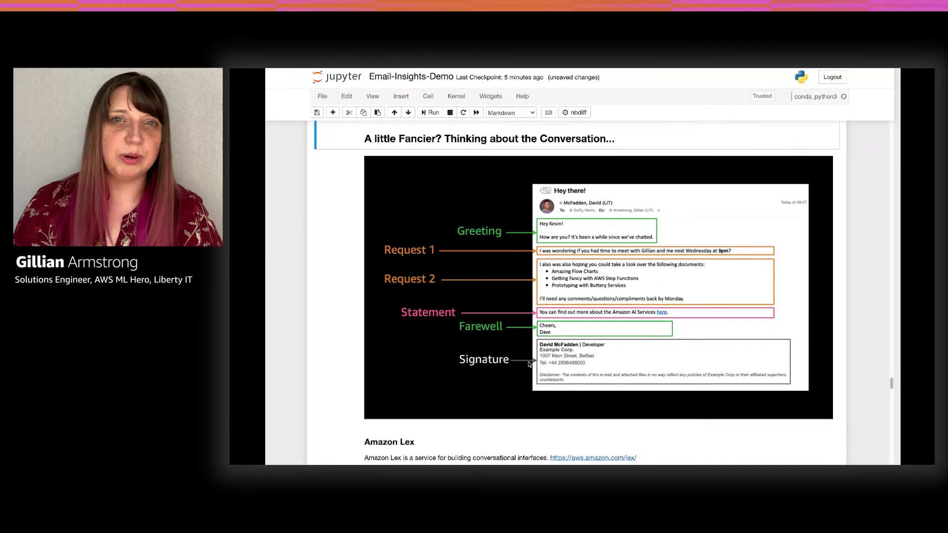
pyautogui.scroll(-2, 529, 364)
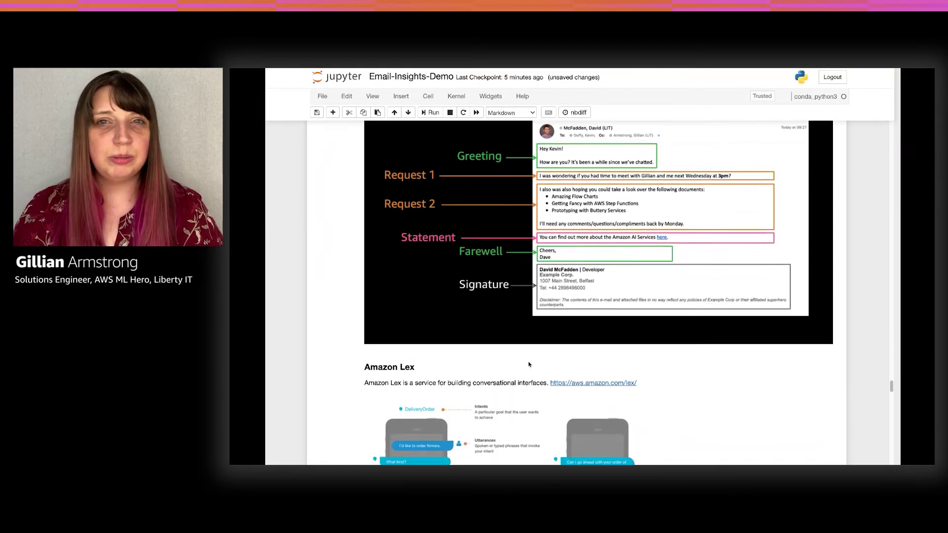
pyautogui.scroll(-2, 528, 364)
pyautogui.scroll(-1, 529, 364)
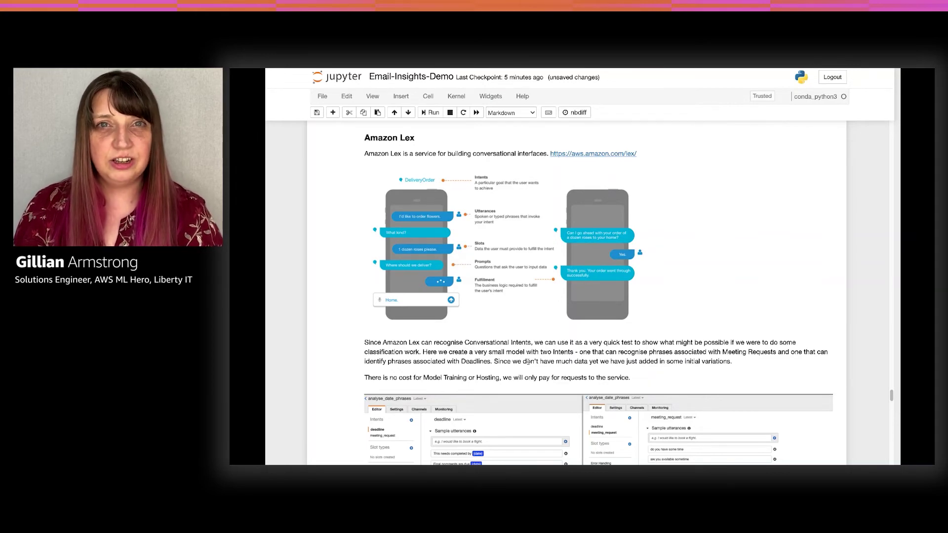
pyautogui.scroll(-3, 527, 362)
pyautogui.scroll(-2, 526, 361)
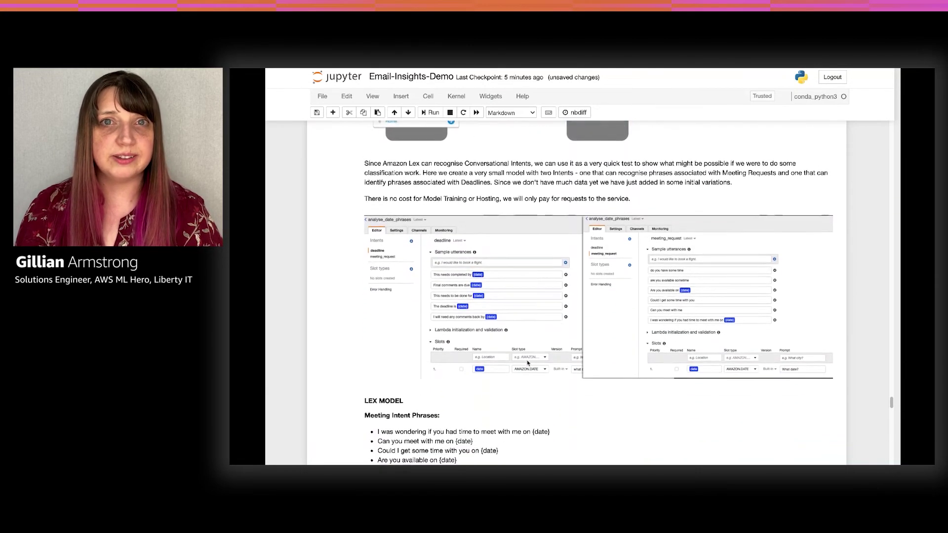
pyautogui.scroll(-1, 527, 362)
pyautogui.scroll(-1, 527, 361)
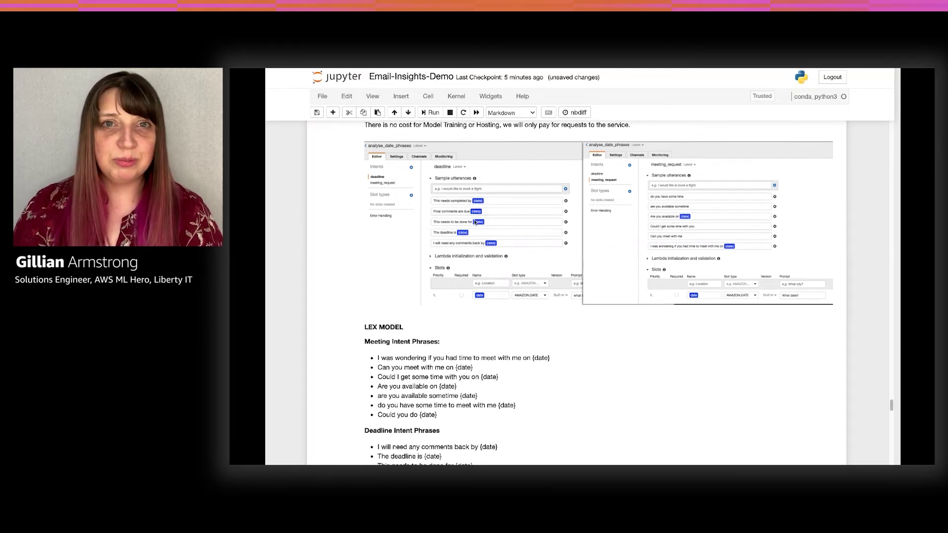
pyautogui.scroll(-2, 480, 224)
pyautogui.scroll(-2, 474, 223)
pyautogui.scroll(-2, 475, 222)
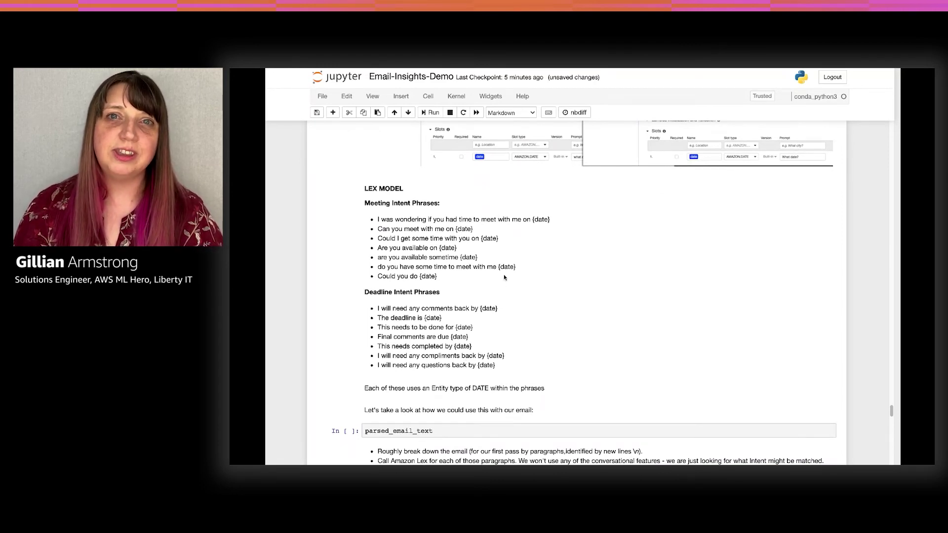
pyautogui.scroll(-1, 502, 276)
pyautogui.scroll(-2, 493, 259)
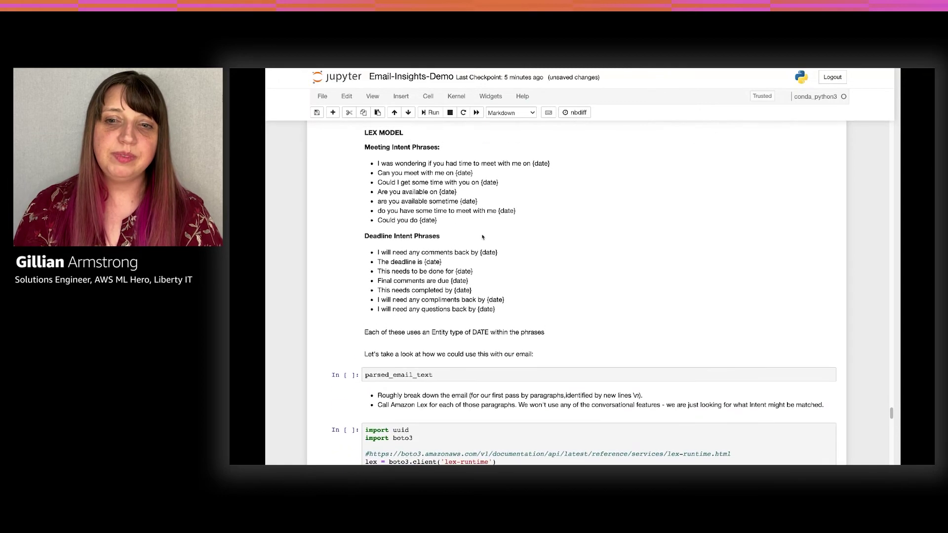
# Step: Run the parsed_email_text cell to show the email's paragraphs
pyautogui.click(459, 373)
pyautogui.hotkey('shift', 'Return')
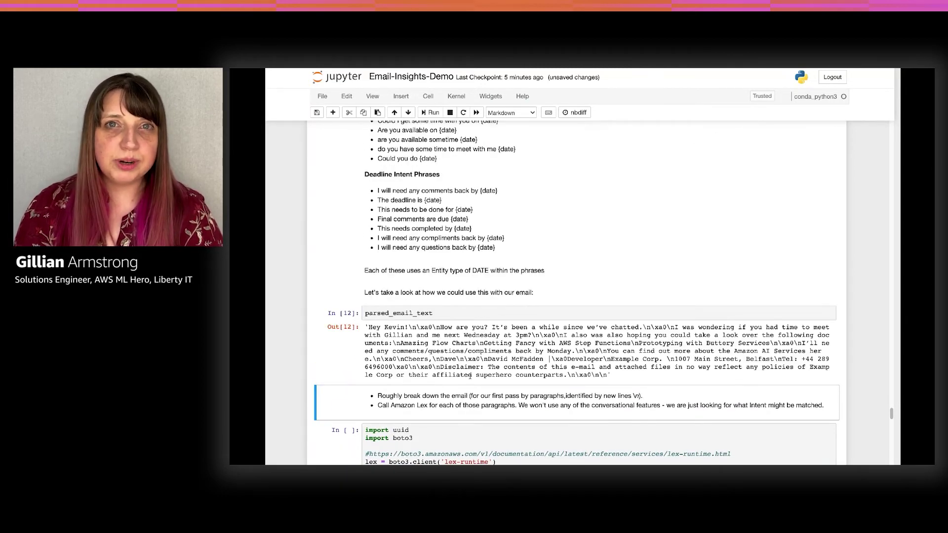
pyautogui.scroll(-3, 471, 375)
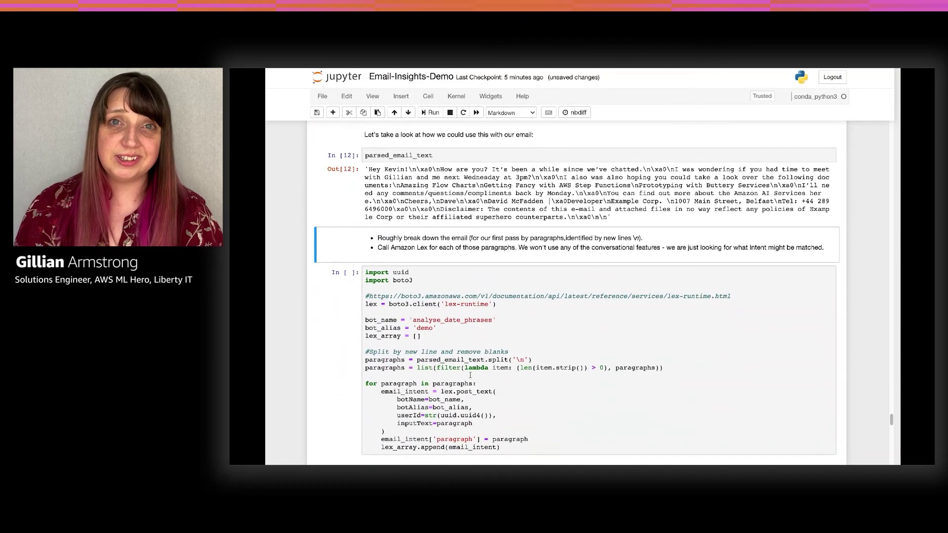
pyautogui.scroll(-1, 470, 375)
# Step: Run the loop sending each paragraph to Amazon Lex post_text and highlight the lex.post_text call
pyautogui.doubleClick(400, 321)
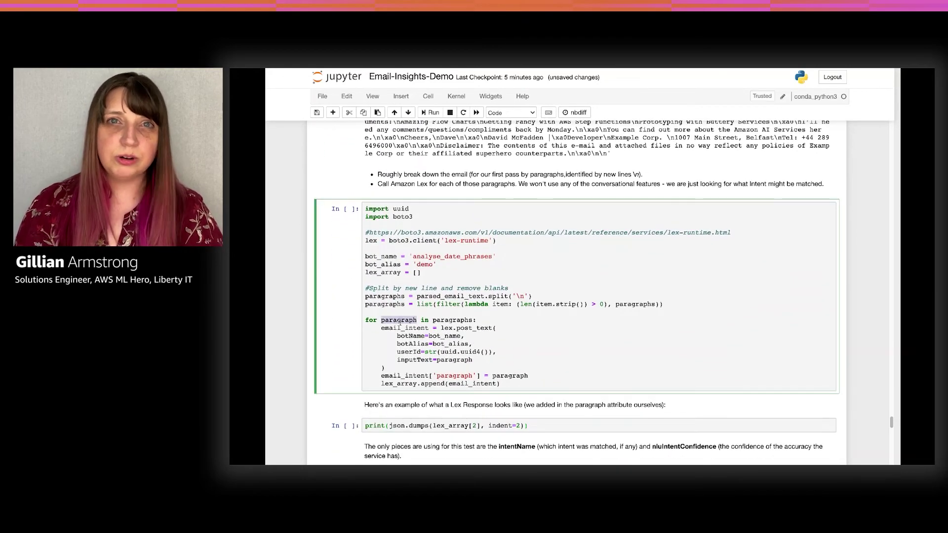
pyautogui.click(523, 386)
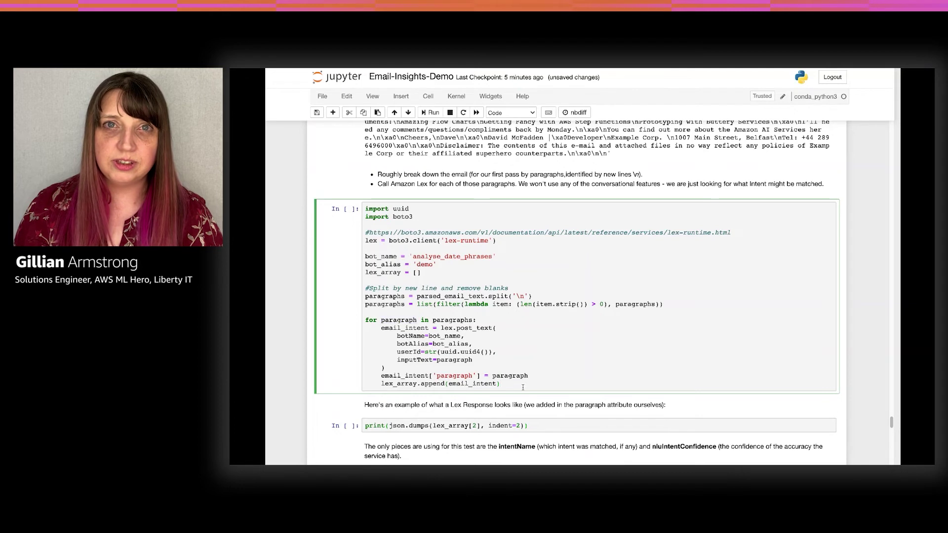
pyautogui.hotkey('shift', 'Return')
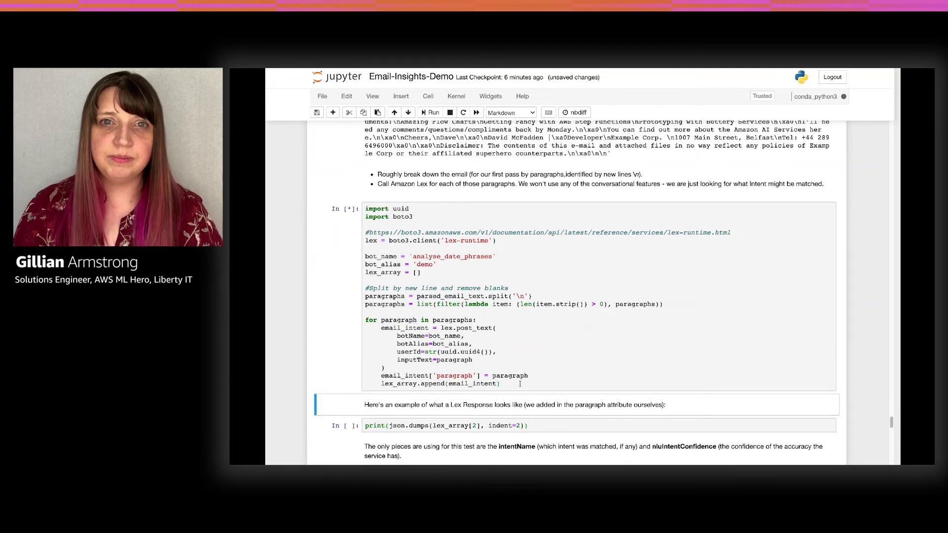
pyautogui.moveTo(442, 328); pyautogui.dragTo(554, 357)
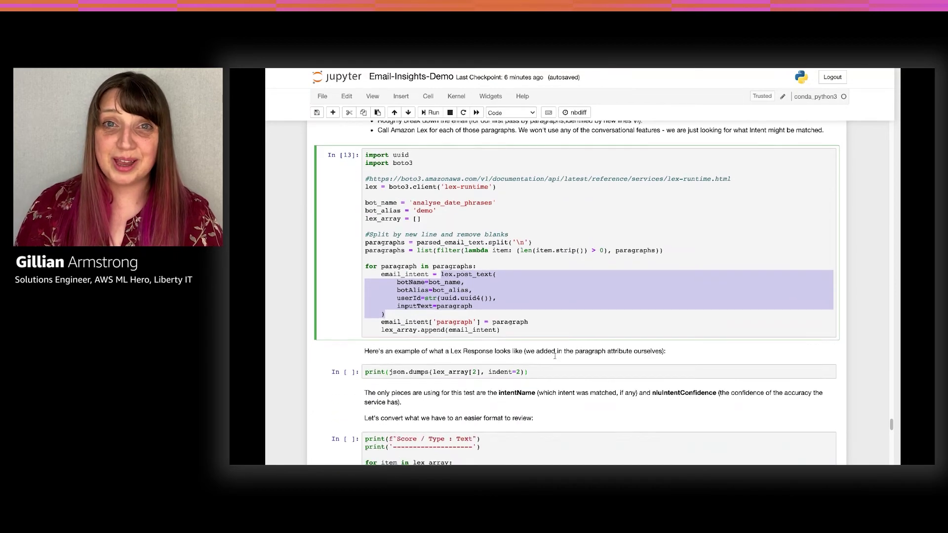
pyautogui.scroll(-3, 552, 341)
pyautogui.click(545, 308)
pyautogui.hotkey('shift', 'Return')
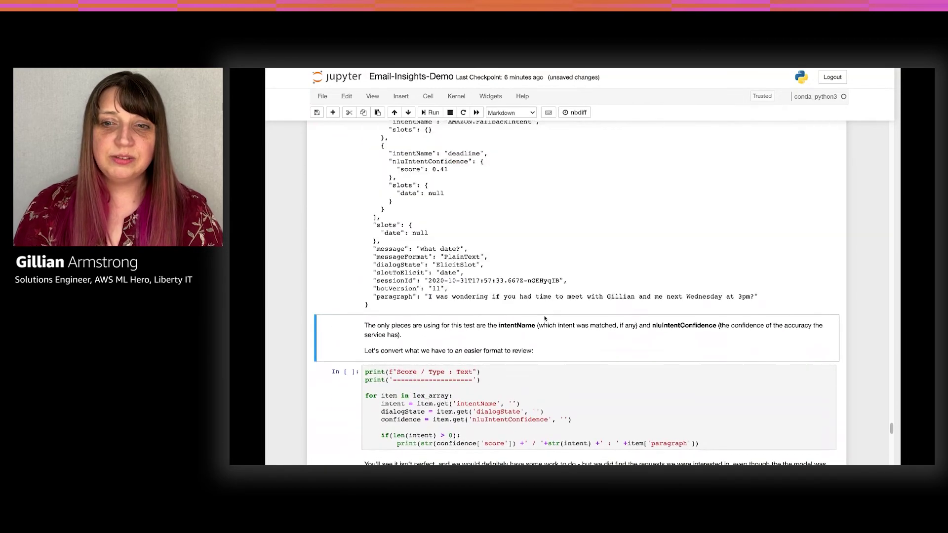
pyautogui.scroll(2, 538, 315)
pyautogui.scroll(2, 538, 315)
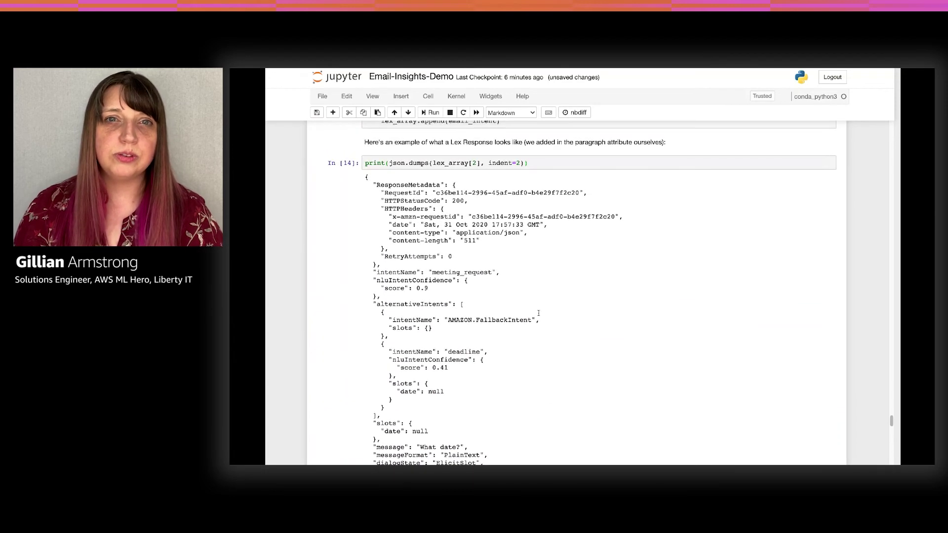
pyautogui.scroll(-1, 539, 316)
pyautogui.click(406, 250)
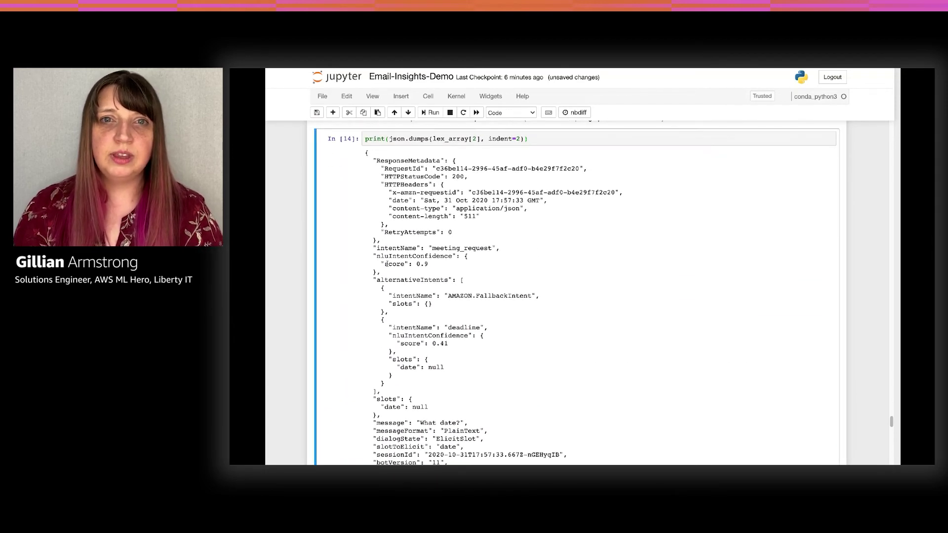
pyautogui.moveTo(380, 272); pyautogui.dragTo(367, 250)
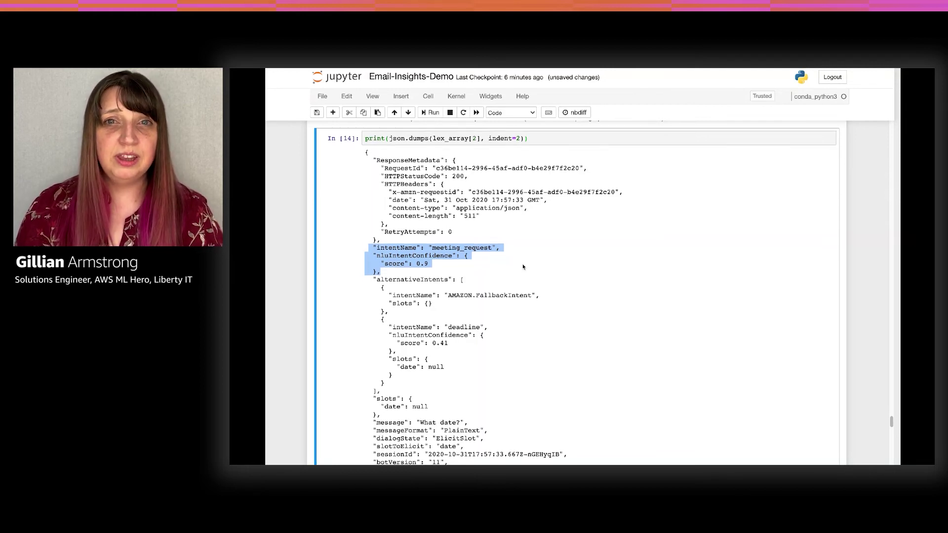
pyautogui.scroll(-3, 523, 267)
pyautogui.scroll(-2, 523, 266)
pyautogui.scroll(-2, 523, 266)
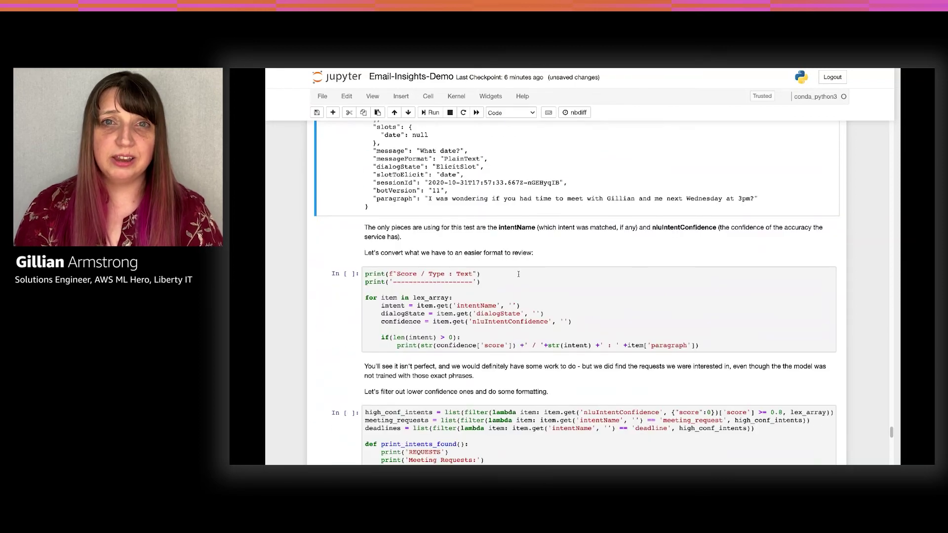
# Step: Run the Score / Type / Text intent listing and highlight the 0.9 and 0.88 confidence lines
pyautogui.click(518, 274)
pyautogui.hotkey('shift', 'Return')
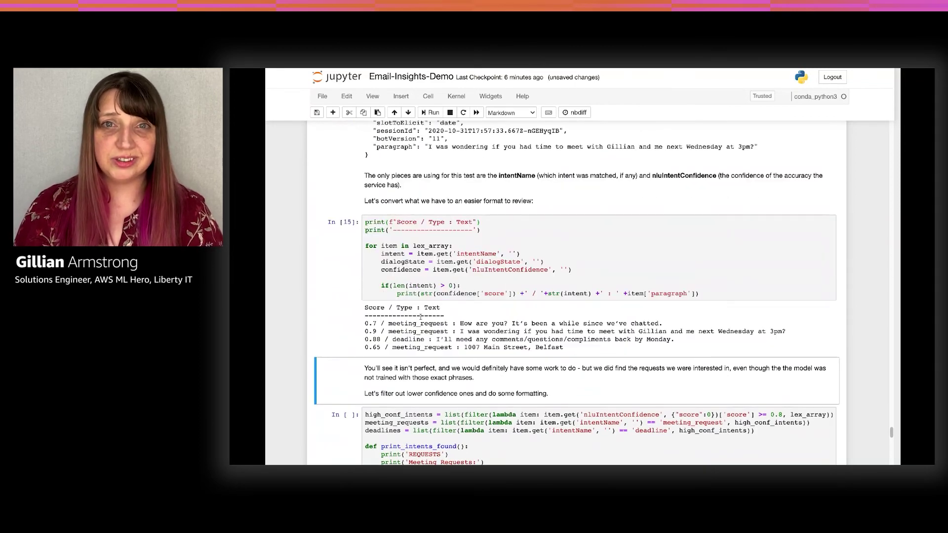
pyautogui.scroll(1, 383, 324)
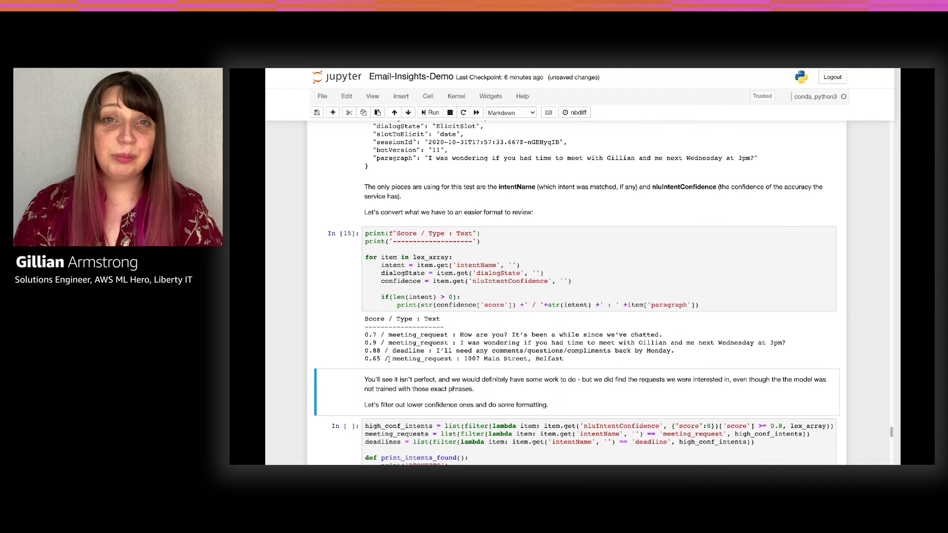
pyautogui.moveTo(434, 358)
pyautogui.mouseDown()
pyautogui.moveTo(482, 359)
pyautogui.moveTo(477, 335)
pyautogui.mouseUp()
pyautogui.click(455, 335)
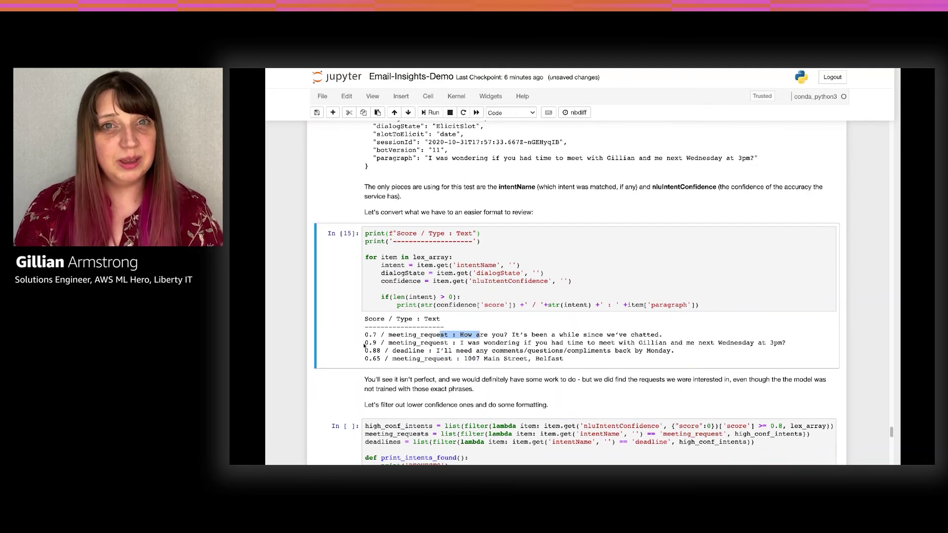
pyautogui.moveTo(364, 341); pyautogui.dragTo(676, 352)
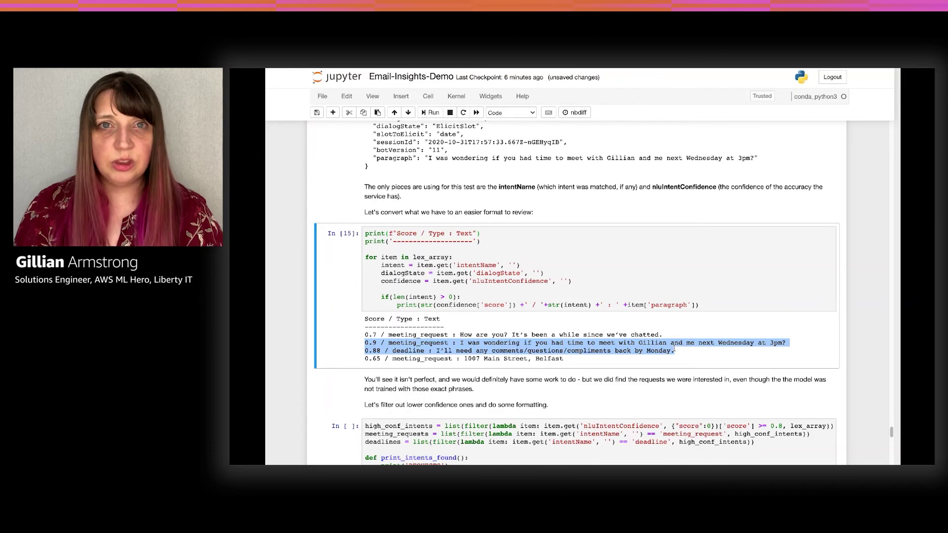
pyautogui.scroll(-1, 670, 350)
pyautogui.scroll(-2, 652, 352)
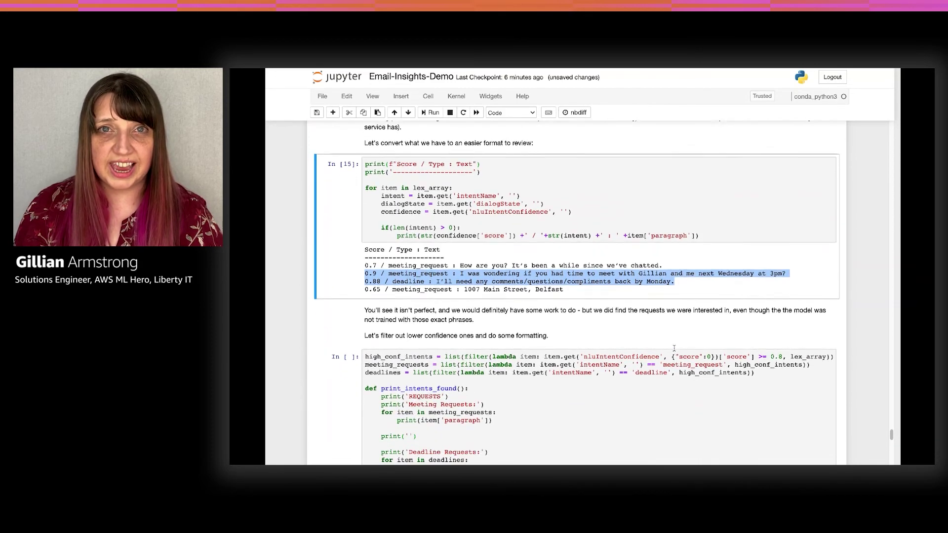
pyautogui.scroll(-2, 629, 354)
pyautogui.scroll(-1, 607, 356)
# Step: Print the high-confidence meeting and deadline requests, then the combined summary with the new Requests section
pyautogui.click(575, 349)
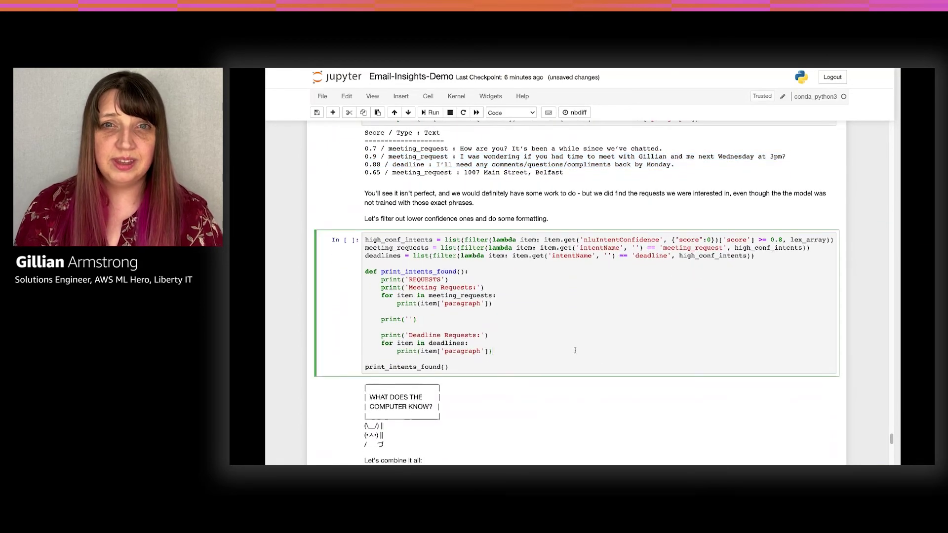
pyautogui.hotkey('shift', 'Return')
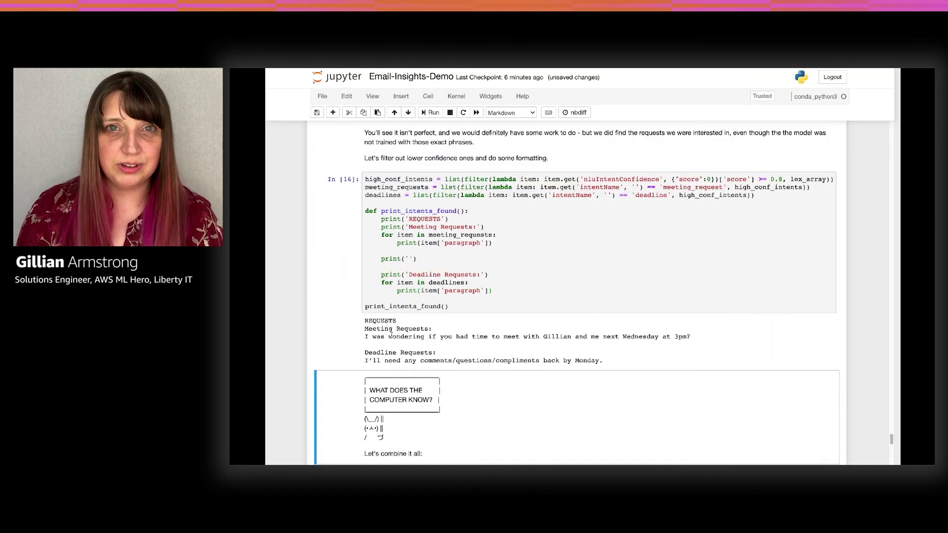
pyautogui.scroll(-2, 415, 369)
pyautogui.scroll(-2, 436, 367)
pyautogui.scroll(-1, 456, 364)
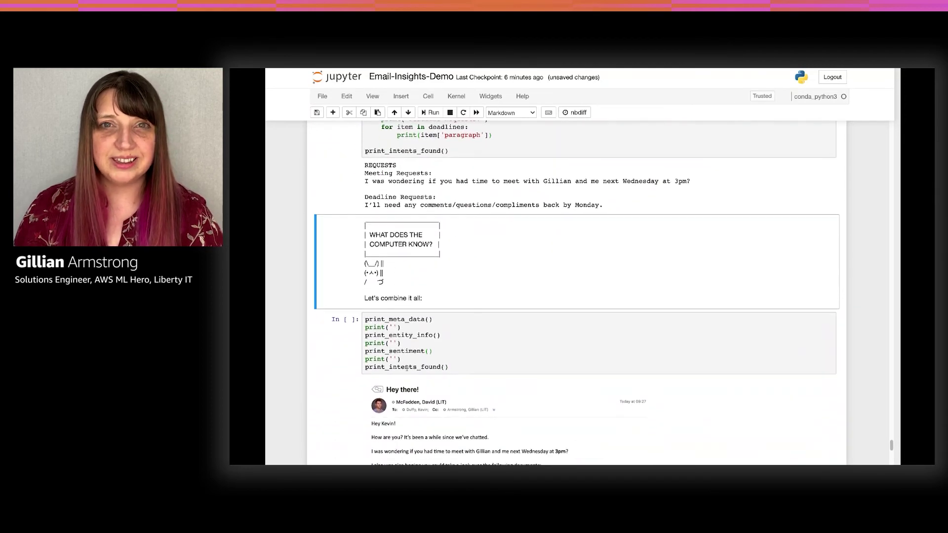
pyautogui.click(468, 362)
pyautogui.hotkey('shift', 'Return')
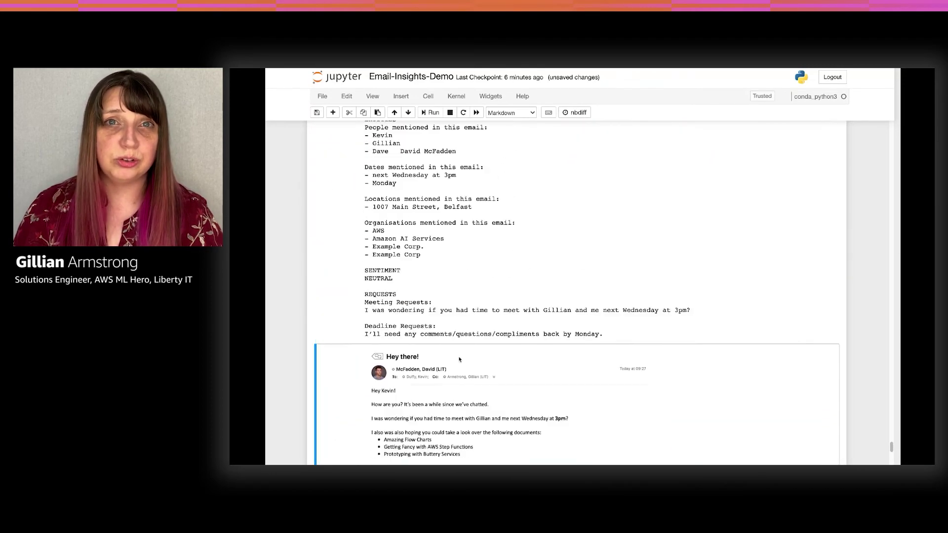
pyautogui.scroll(1, 459, 359)
pyautogui.scroll(1, 448, 259)
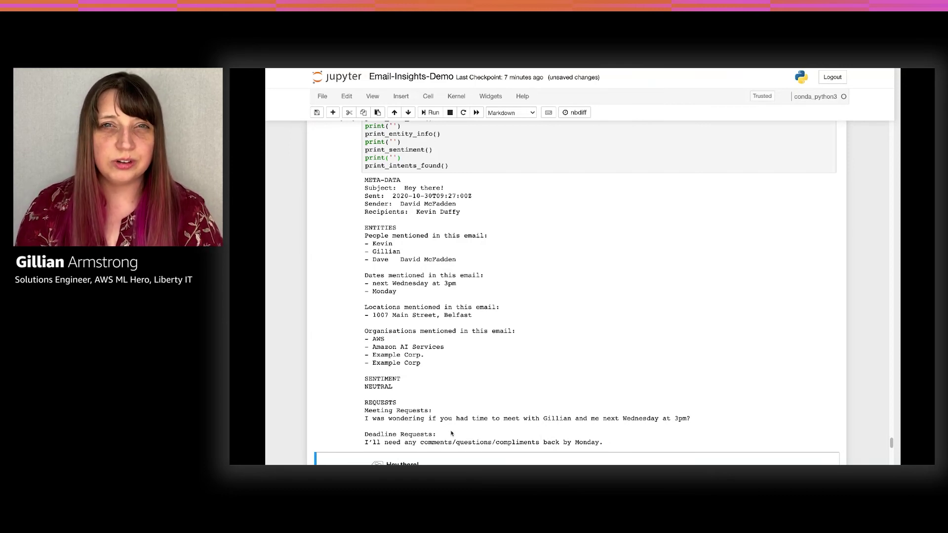
pyautogui.scroll(-2, 451, 433)
pyautogui.scroll(-2, 451, 433)
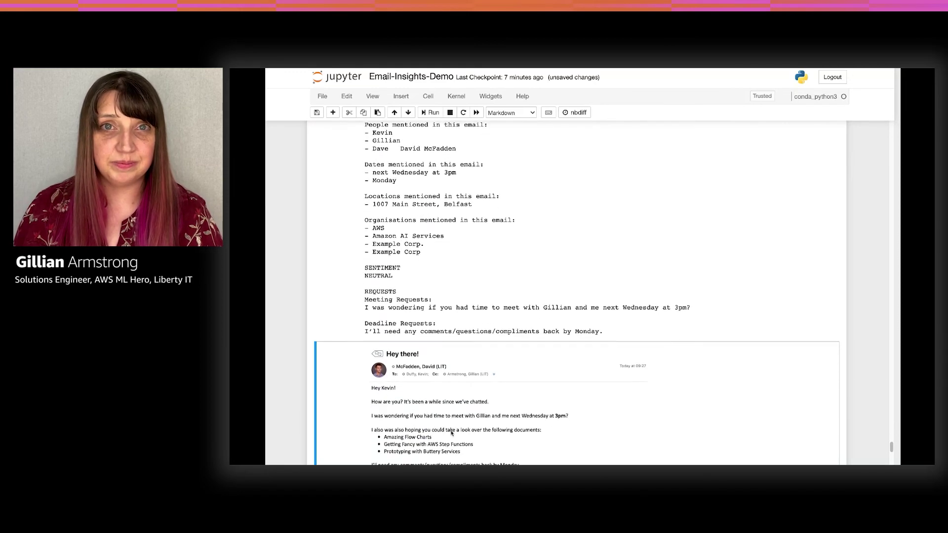
pyautogui.scroll(-2, 450, 433)
pyautogui.scroll(-2, 452, 433)
pyautogui.scroll(-1, 451, 433)
pyautogui.scroll(-2, 451, 433)
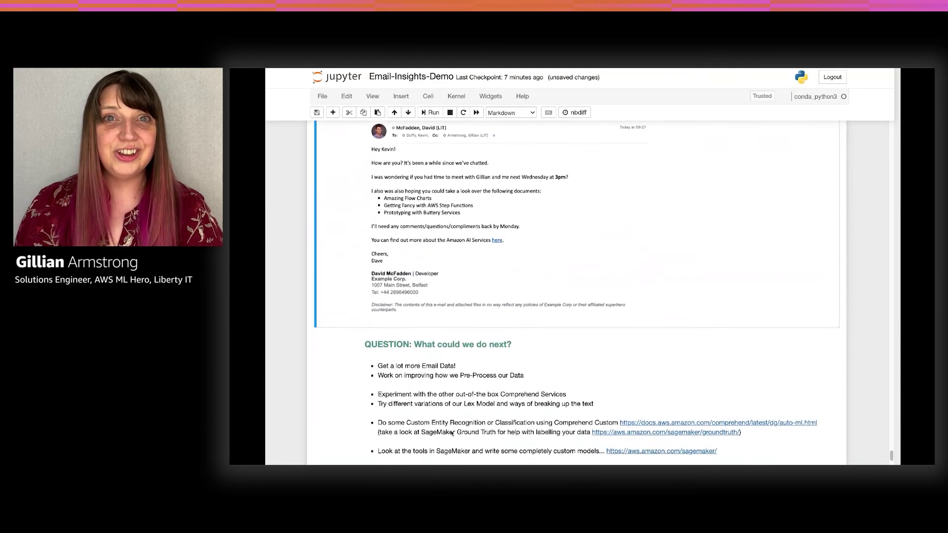